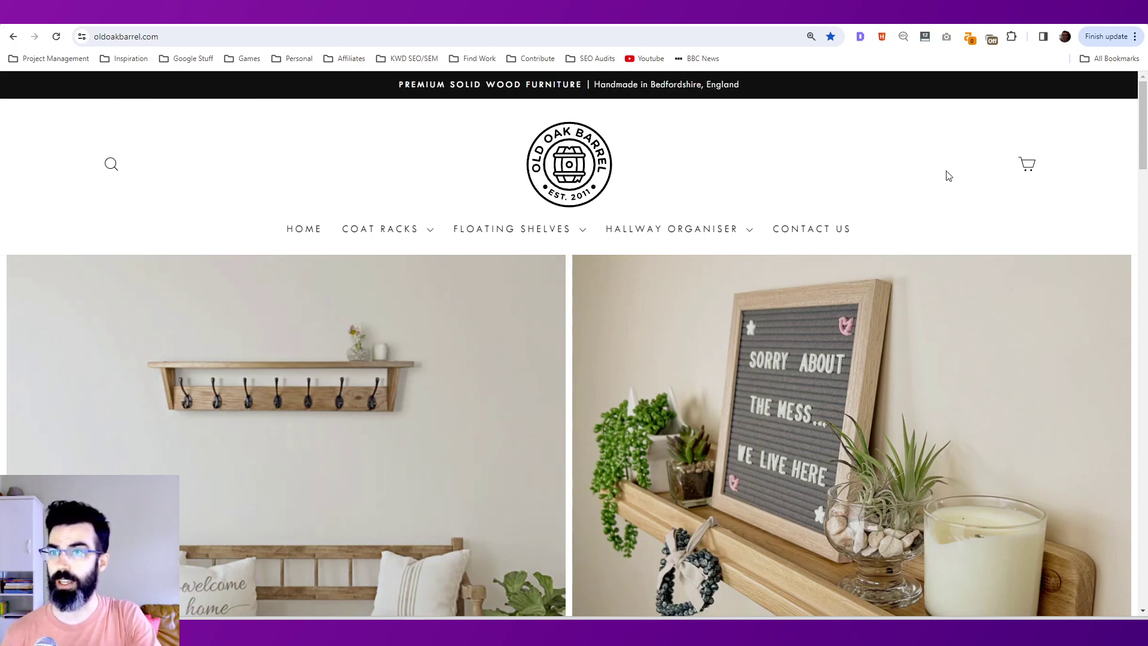
Open the SEO overview and read the homepage's 212-character meta description
{"action": "left_click", "coordinate": [860, 37]}
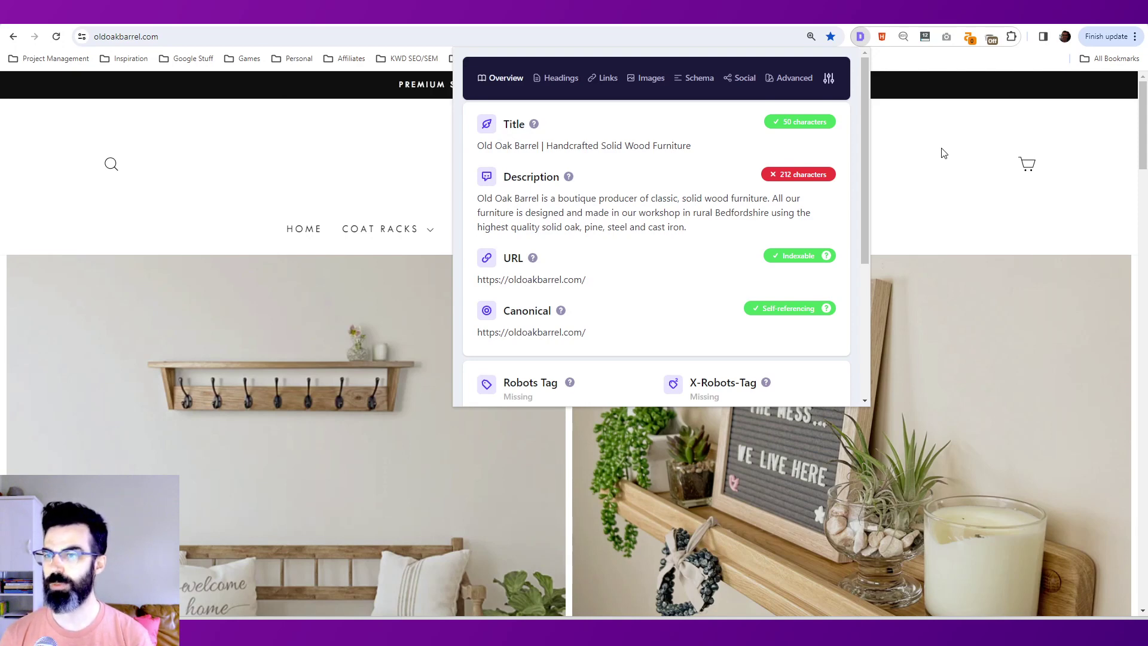
{"action": "mouse_move", "coordinate": [571, 177]}
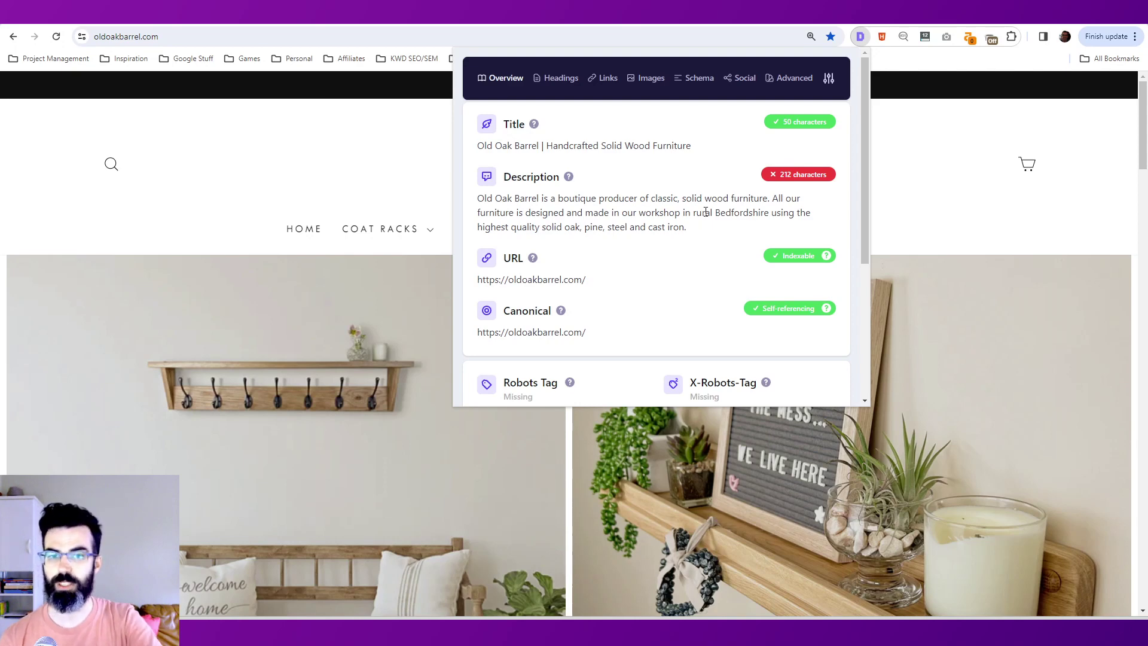
{"action": "double_click", "coordinate": [740, 214]}
{"action": "triple_click", "coordinate": [740, 214]}
{"action": "left_click", "coordinate": [740, 214]}
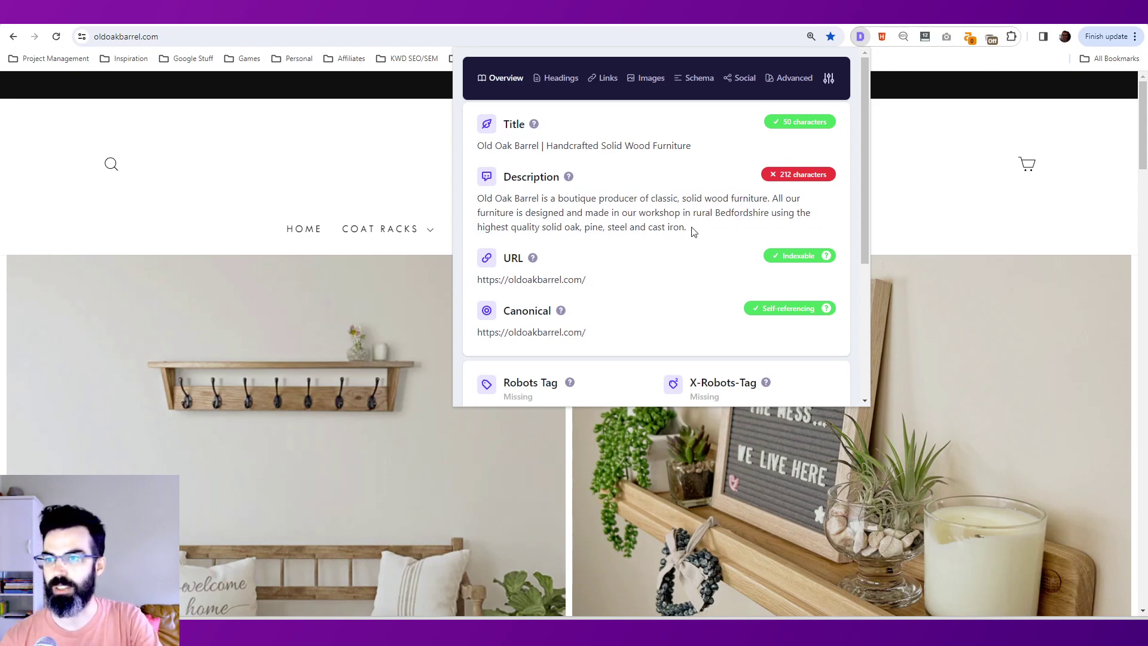
Scroll the overview to the 1,265-word count and 1 H1, then dismiss it
{"action": "scroll", "coordinate": [704, 217], "scroll_direction": "down", "scroll_amount": 4}
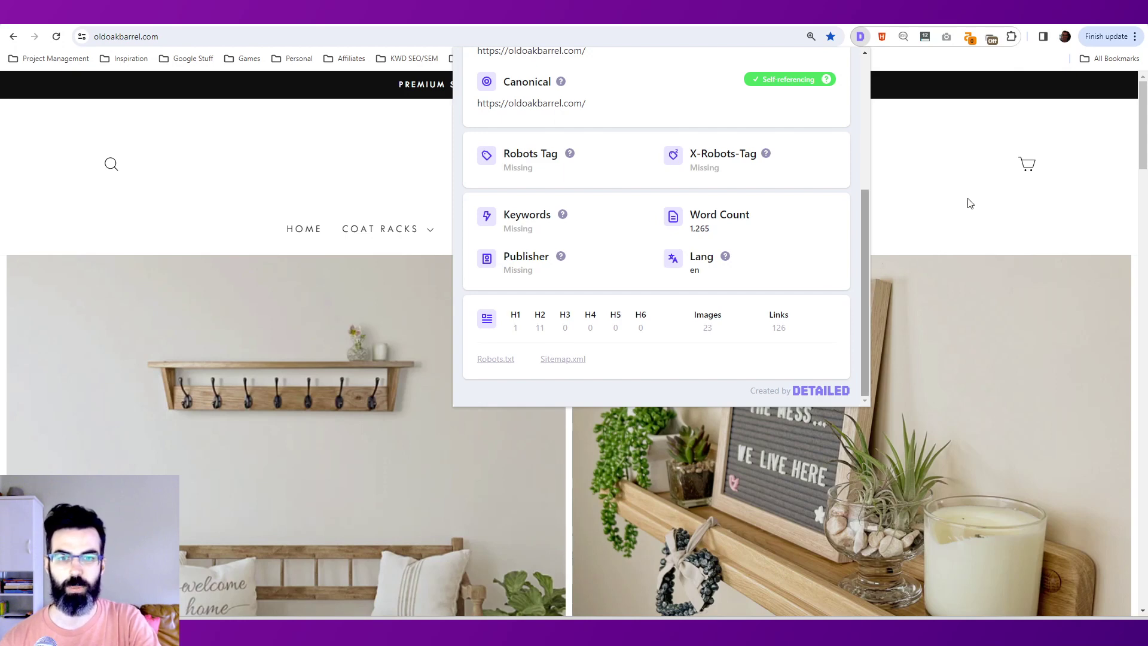
{"action": "left_click", "coordinate": [951, 201]}
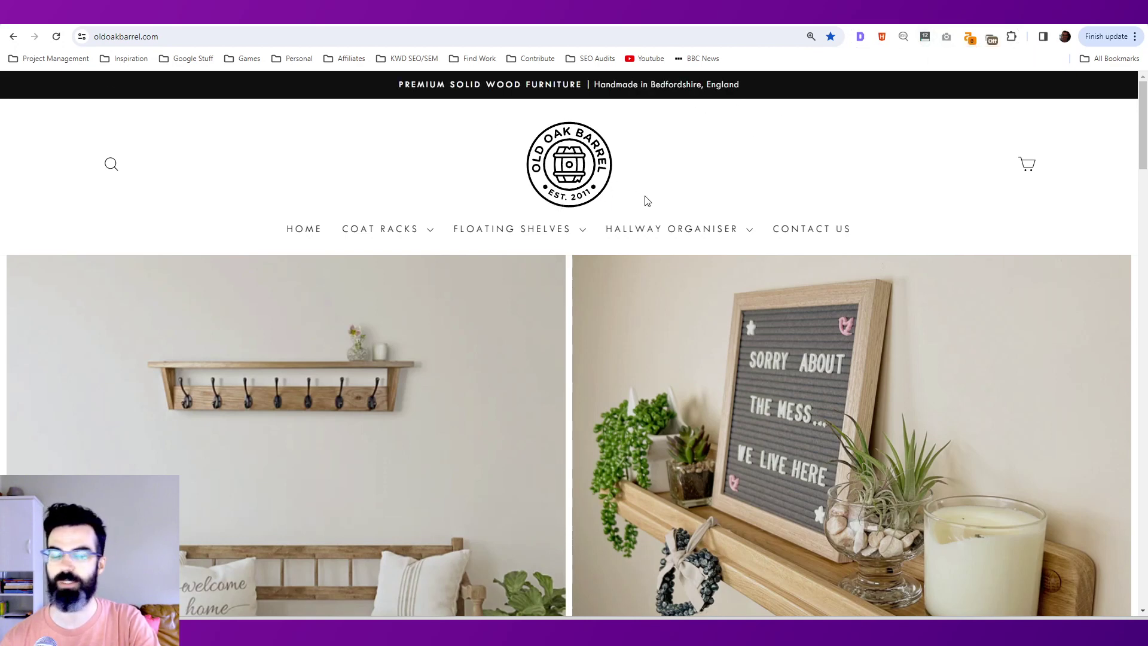
Turn on MozBar to see PA 25, DA 12, 50 links and a 5% spam score
{"action": "left_click", "coordinate": [926, 38]}
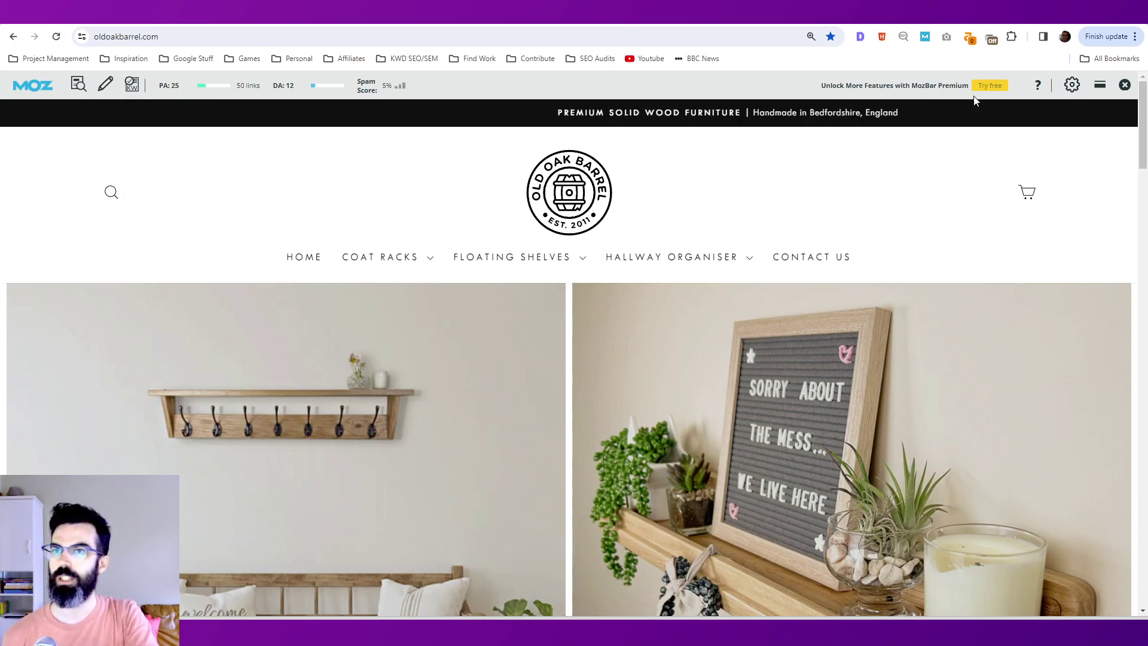
Close MozBar, outline all homepage headings by level, and inspect the logo image as the H1
{"action": "left_click", "coordinate": [925, 39]}
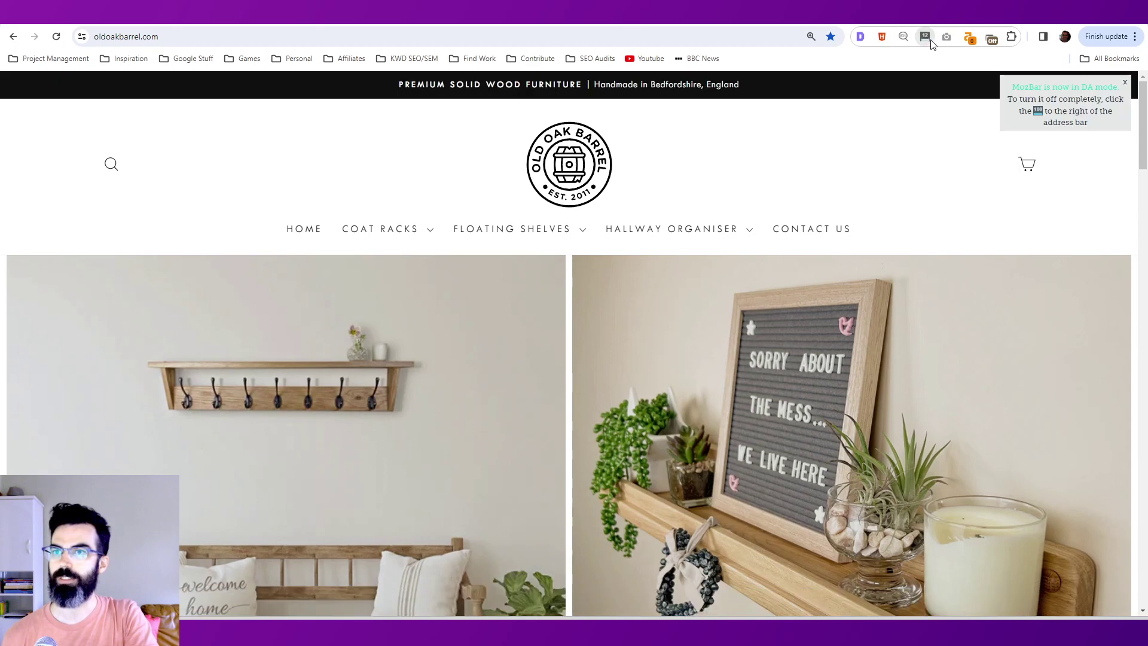
{"action": "left_click", "coordinate": [883, 38]}
{"action": "left_click", "coordinate": [807, 163]}
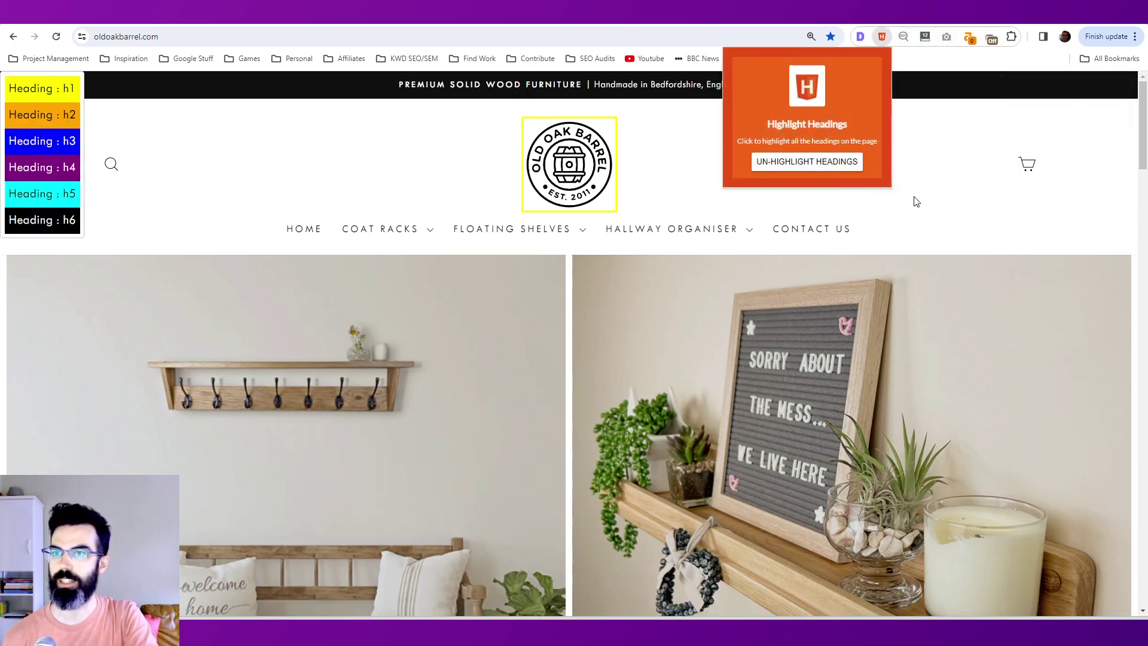
{"action": "left_click", "coordinate": [940, 203]}
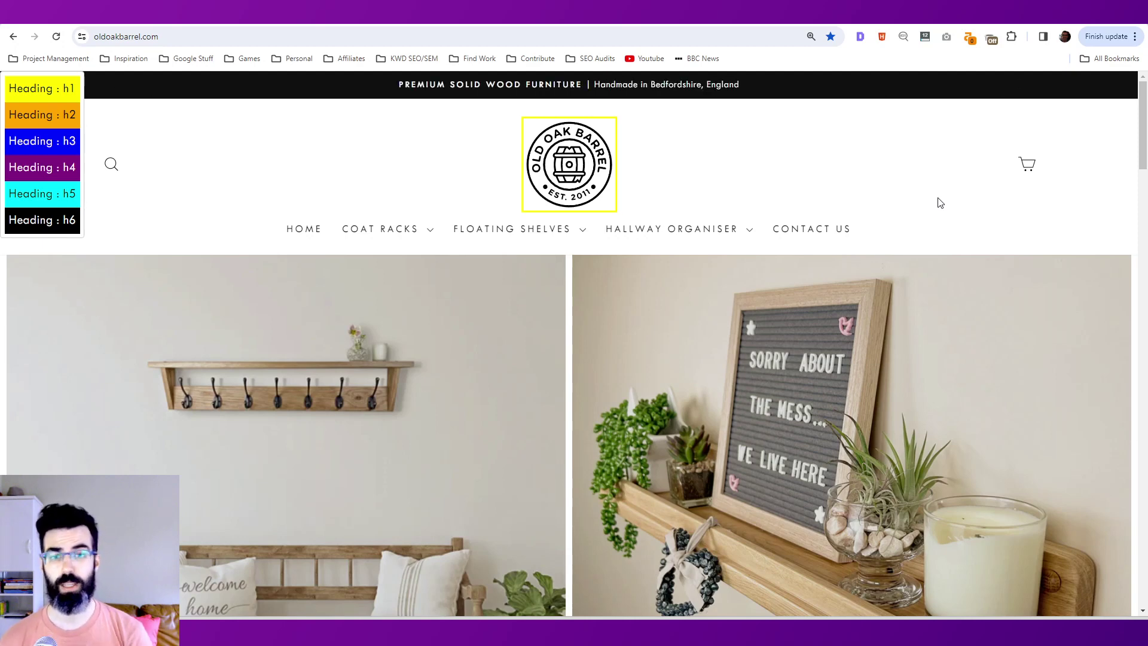
{"action": "right_click", "coordinate": [568, 164]}
{"action": "left_click", "coordinate": [650, 431]}
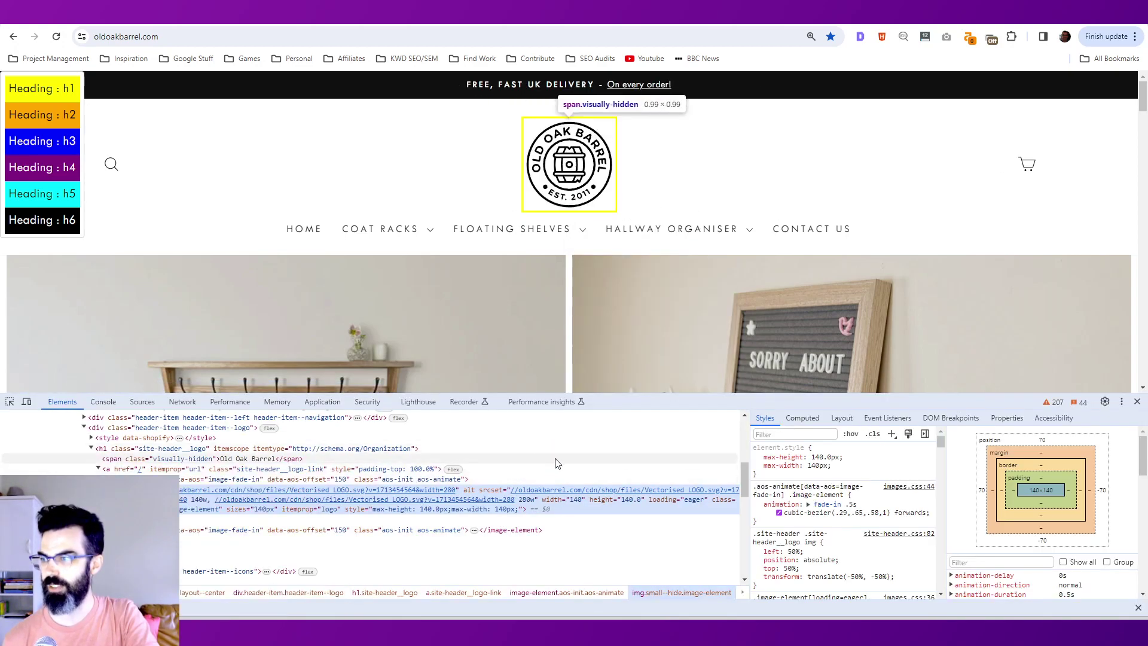
{"action": "left_click", "coordinate": [500, 464]}
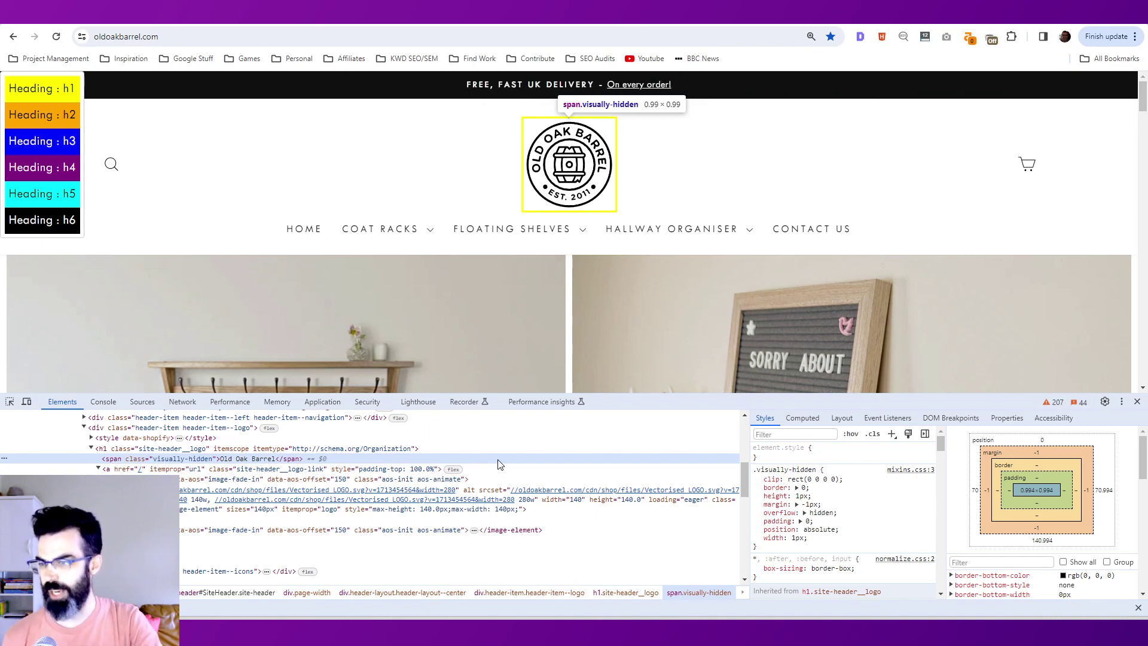
{"action": "left_click", "coordinate": [550, 507]}
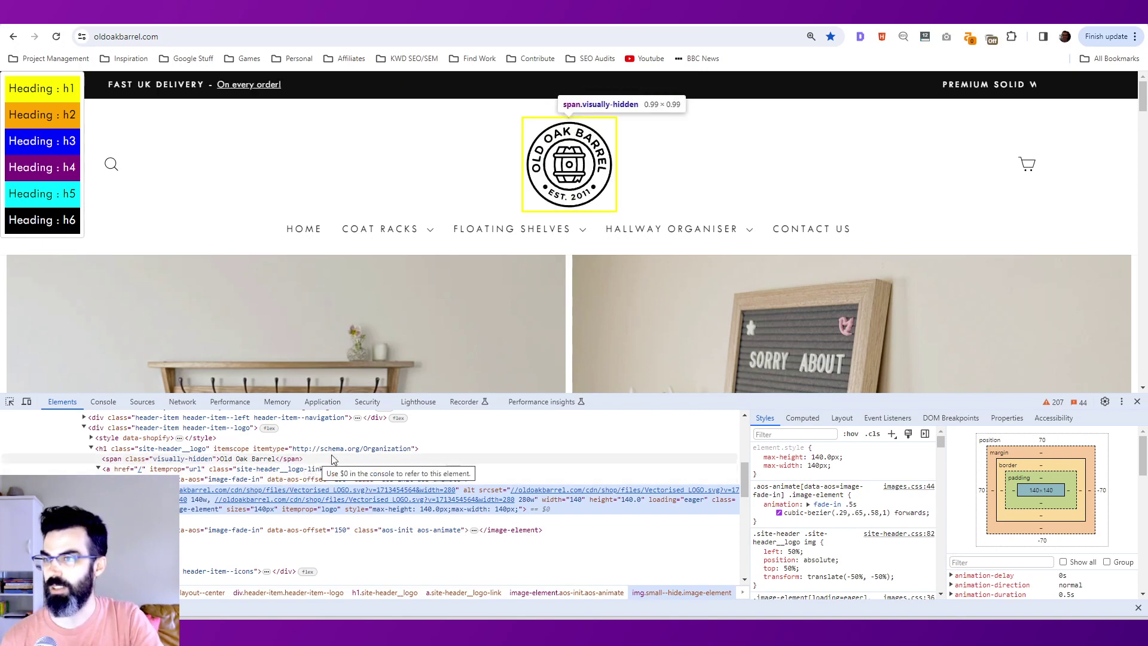
{"action": "left_click", "coordinate": [1137, 401]}
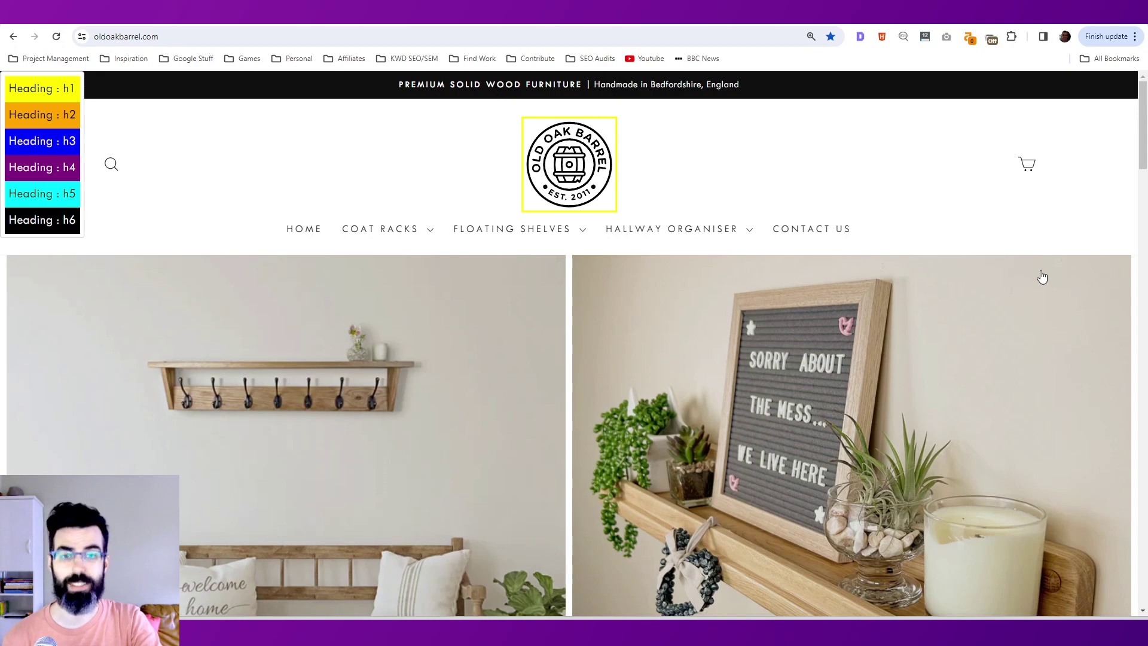
Scroll down to the outlined Coat Racks, Floating Shelves and Real Wood Furniture headings
{"action": "scroll", "coordinate": [597, 203], "scroll_direction": "down", "scroll_amount": 4}
{"action": "scroll", "coordinate": [605, 392], "scroll_direction": "down", "scroll_amount": 1}
{"action": "scroll", "coordinate": [615, 390], "scroll_direction": "down", "scroll_amount": 3}
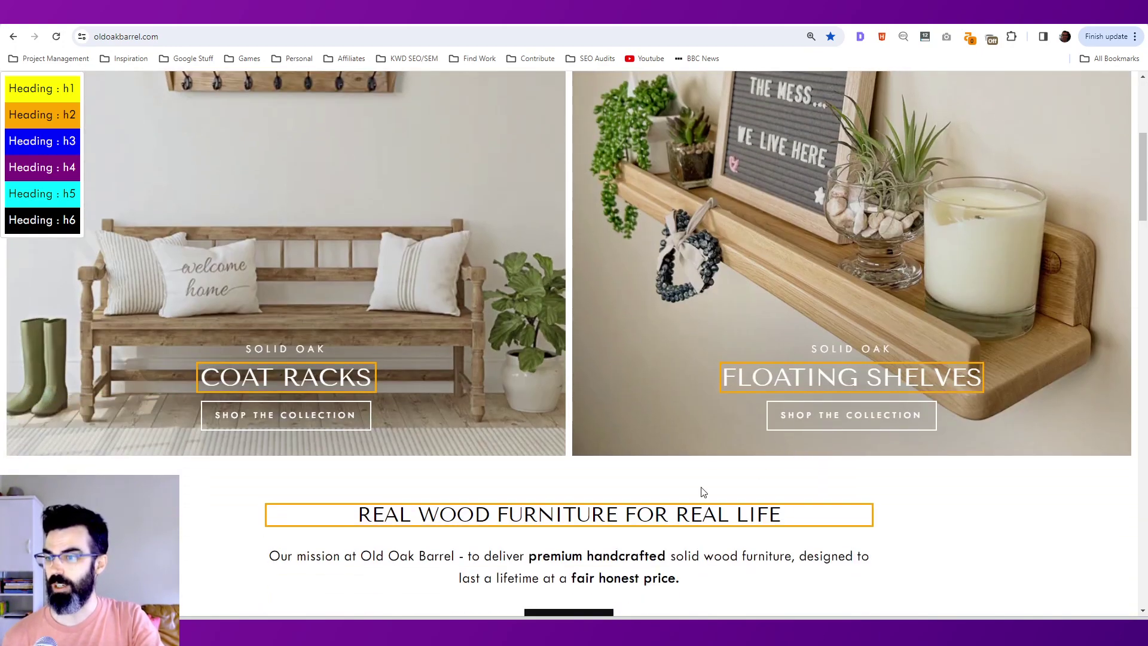
{"action": "left_click_drag", "start_coordinate": [353, 357], "coordinate": [781, 359]}
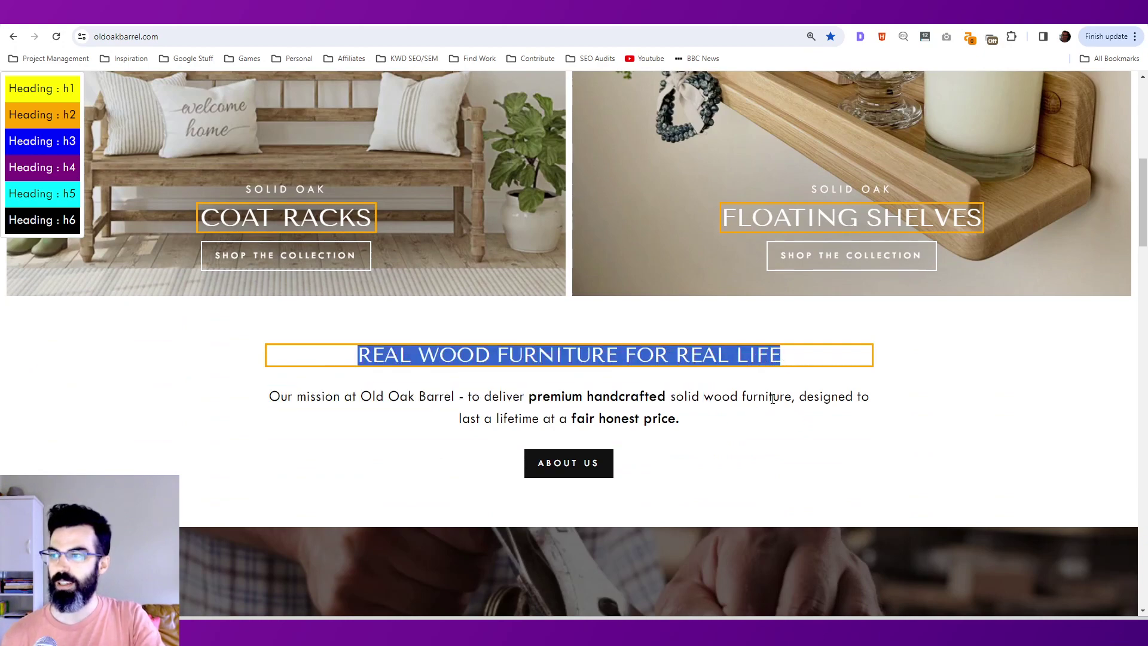
{"action": "scroll", "coordinate": [557, 382], "scroll_direction": "up", "scroll_amount": 3}
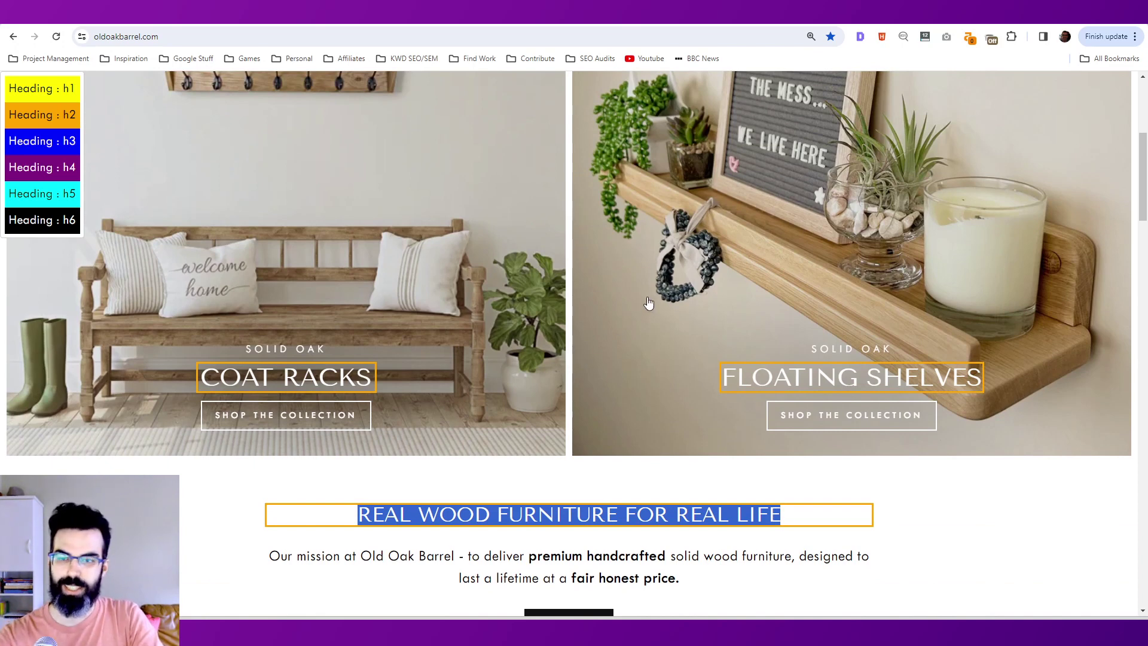
{"action": "scroll", "coordinate": [607, 297], "scroll_direction": "down", "scroll_amount": 2}
{"action": "scroll", "coordinate": [478, 322], "scroll_direction": "up", "scroll_amount": 2}
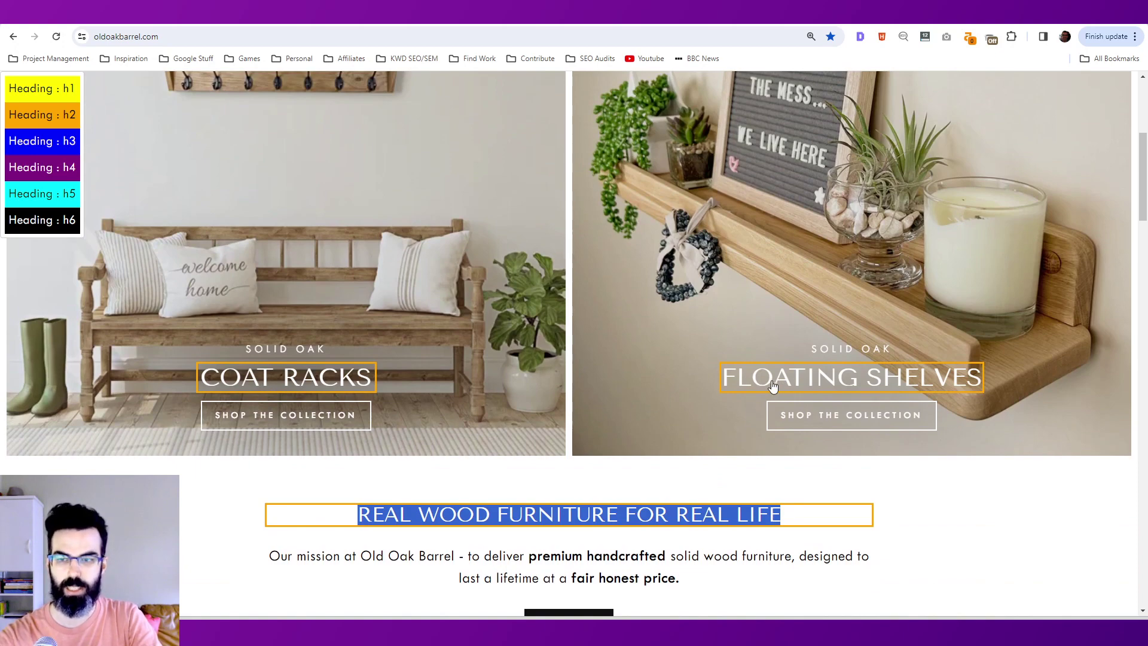
{"action": "scroll", "coordinate": [775, 386], "scroll_direction": "up", "scroll_amount": 3}
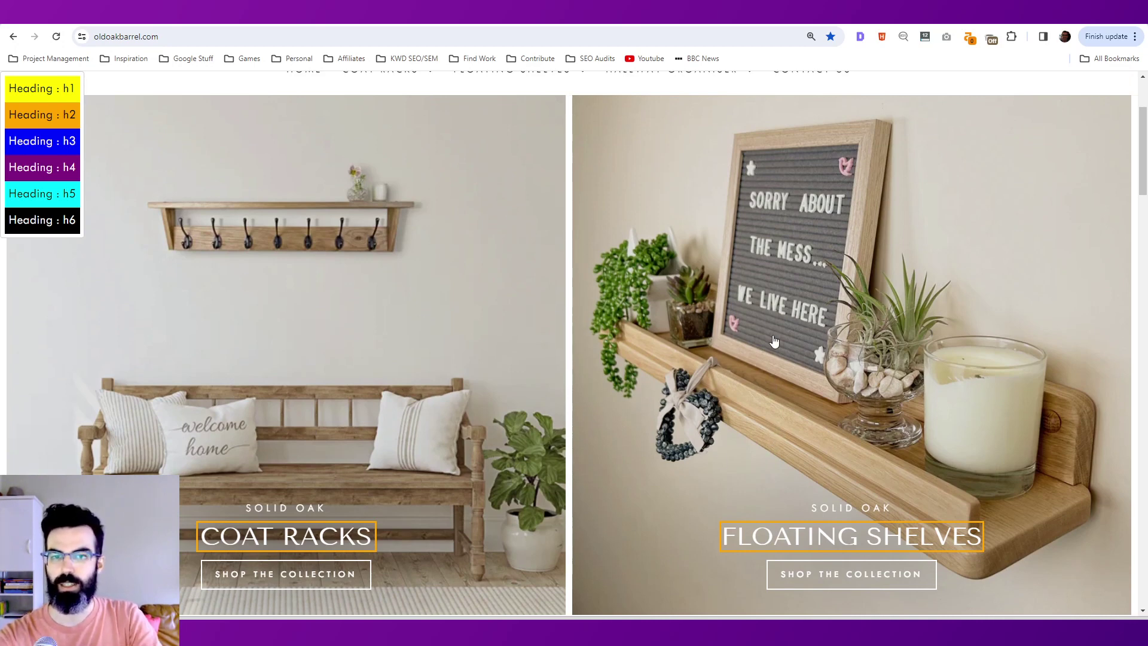
{"action": "scroll", "coordinate": [773, 341], "scroll_direction": "down", "scroll_amount": 1}
{"action": "scroll", "coordinate": [773, 341], "scroll_direction": "down", "scroll_amount": 1}
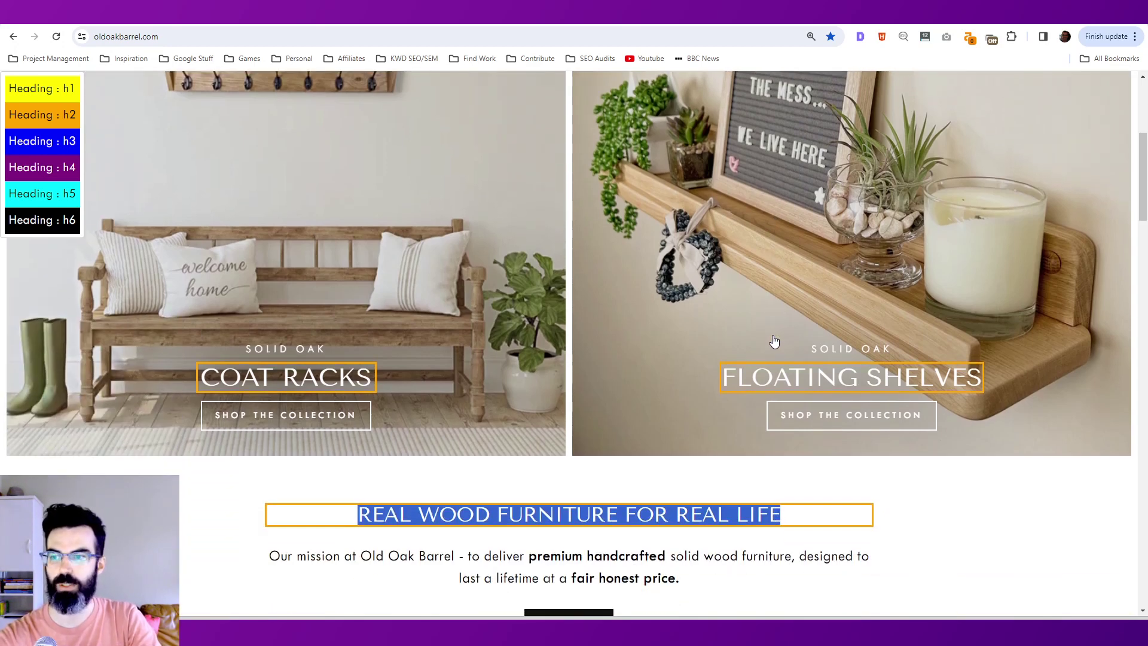
{"action": "scroll", "coordinate": [773, 341], "scroll_direction": "down", "scroll_amount": 2}
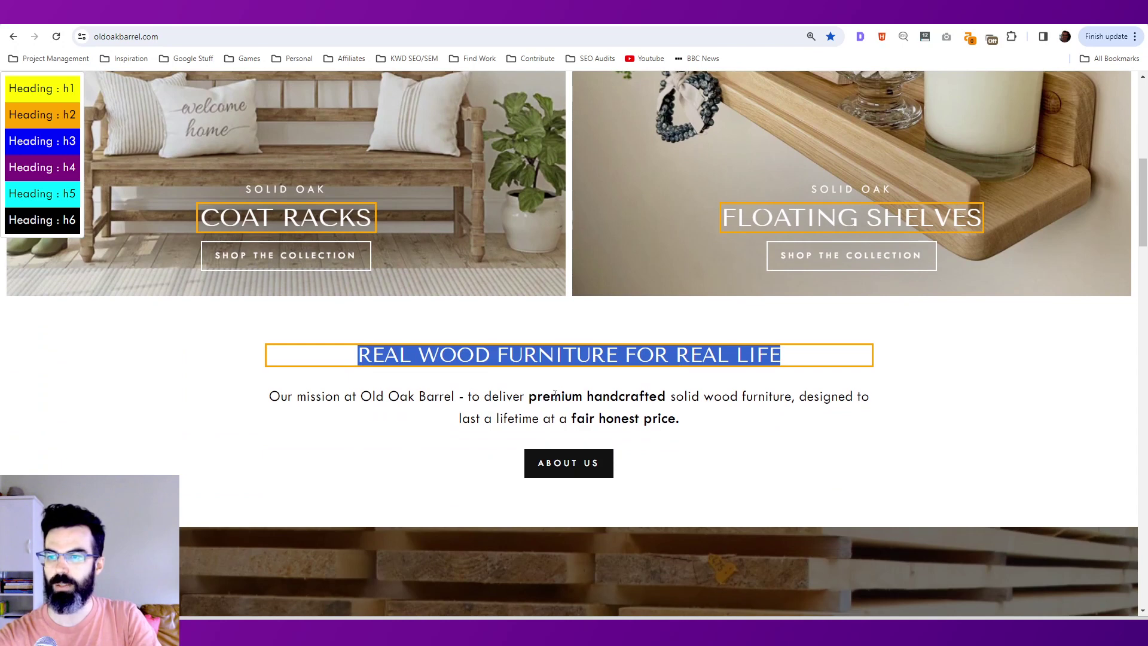
Highlight the 'Real Wood Furniture For Real Life' heading and 'premium handcrafted solid wood' mission wording
{"action": "left_click_drag", "start_coordinate": [527, 397], "coordinate": [791, 393]}
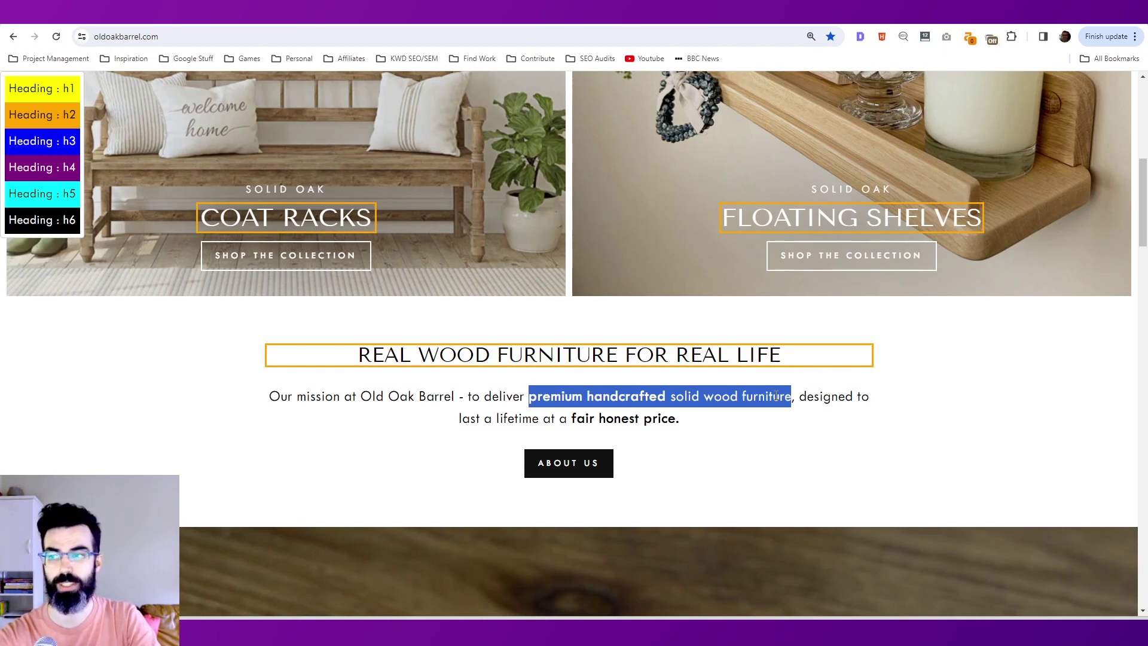
{"action": "left_click_drag", "start_coordinate": [400, 355], "coordinate": [760, 346]}
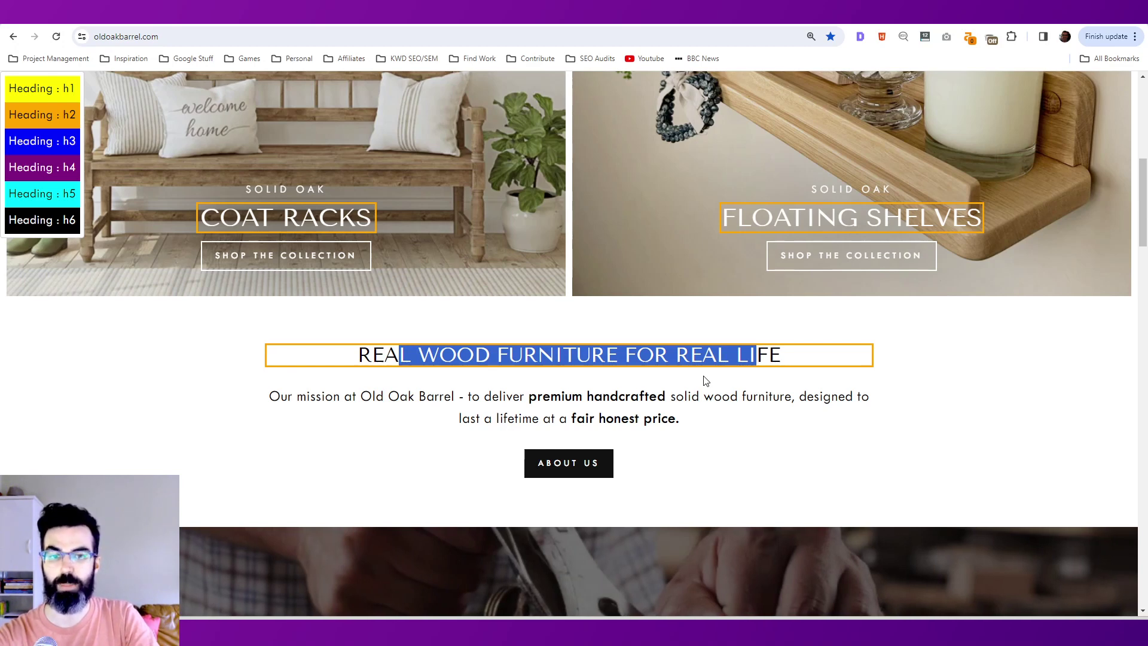
{"action": "left_click", "coordinate": [674, 389]}
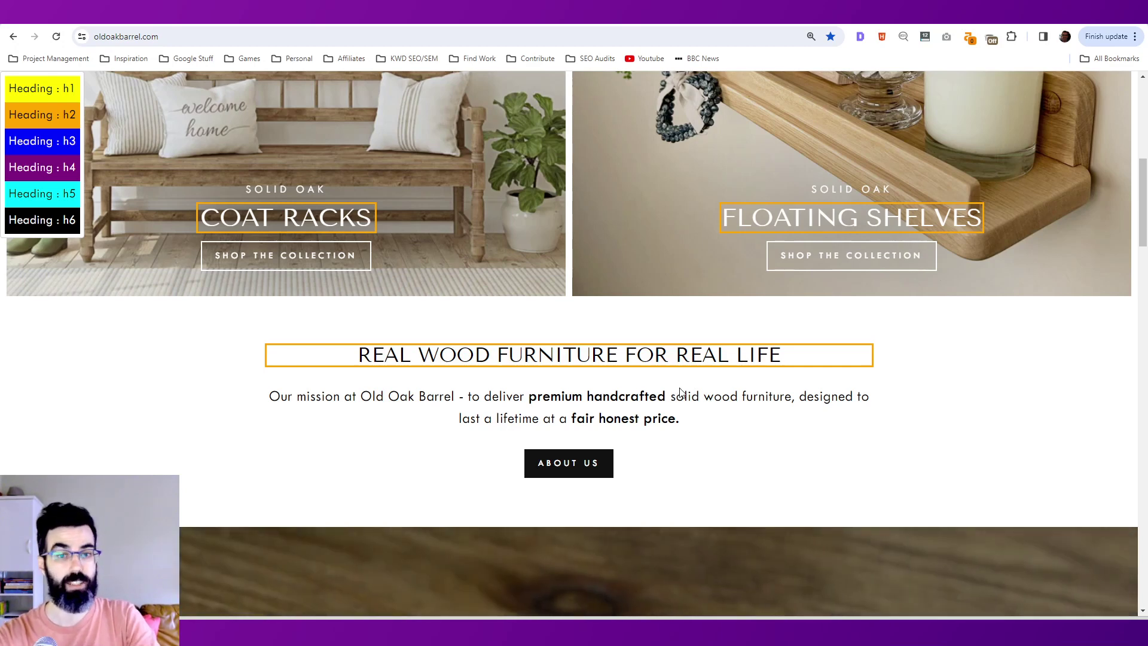
{"action": "left_click_drag", "start_coordinate": [565, 396], "coordinate": [772, 397]}
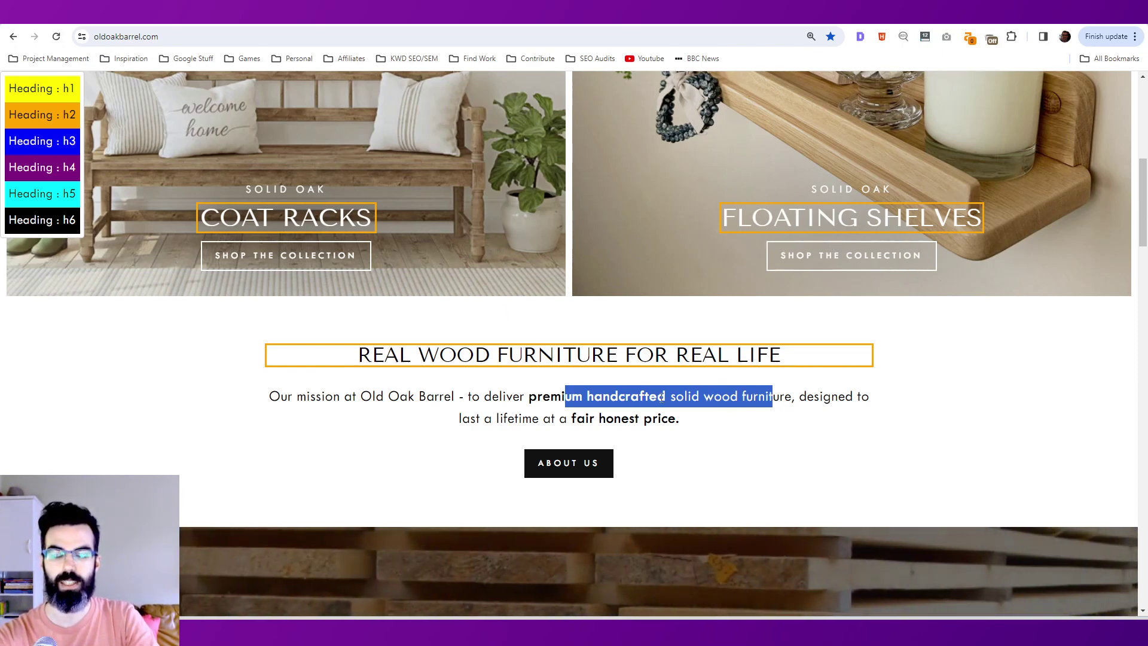
{"action": "scroll", "coordinate": [668, 373], "scroll_direction": "down", "scroll_amount": 4}
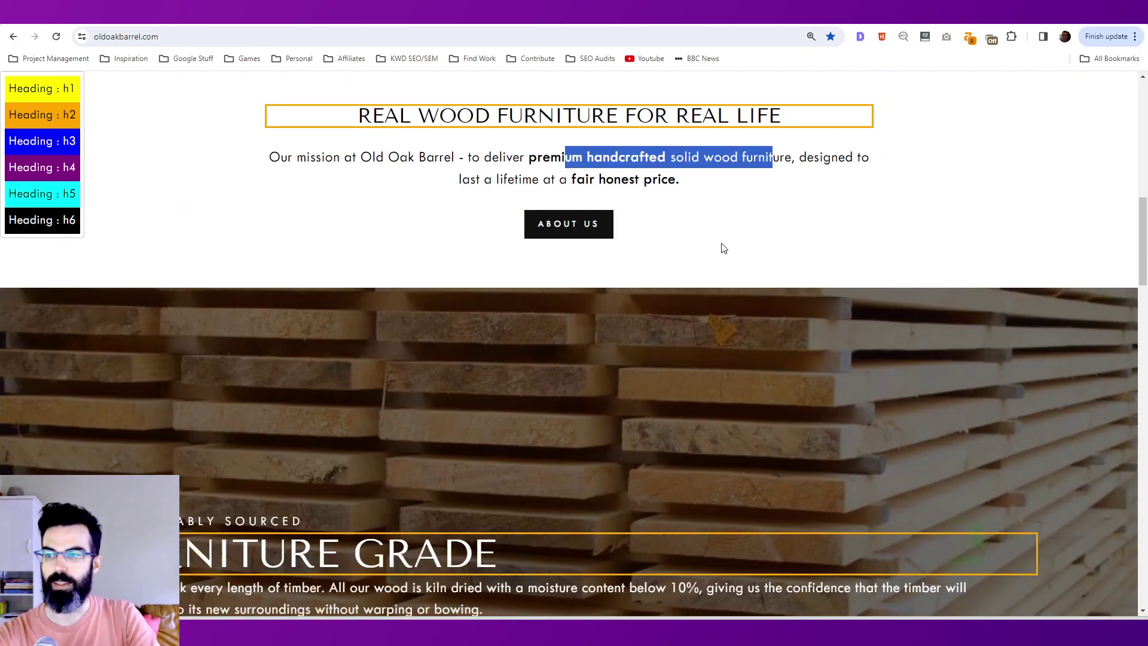
Deselect the mission text and scroll to the 'Furniture Grade' h2 slider banner
{"action": "left_click", "coordinate": [752, 224]}
{"action": "scroll", "coordinate": [753, 227], "scroll_direction": "up", "scroll_amount": 3}
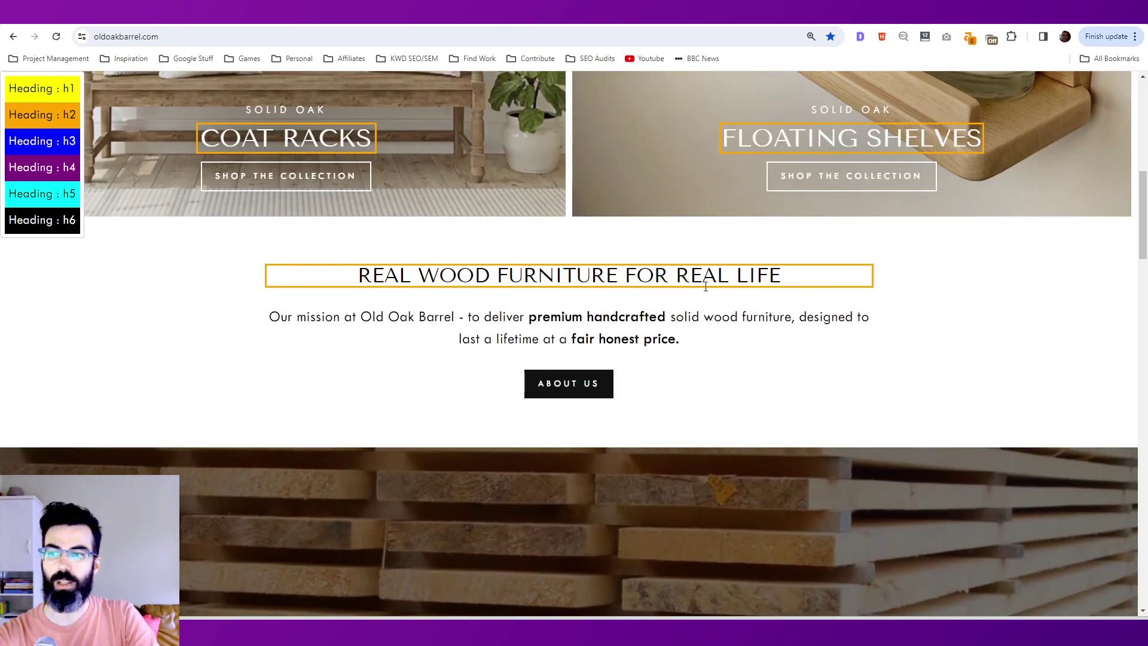
{"action": "scroll", "coordinate": [709, 289], "scroll_direction": "down", "scroll_amount": 4}
{"action": "scroll", "coordinate": [711, 291], "scroll_direction": "down", "scroll_amount": 1}
{"action": "scroll", "coordinate": [711, 291], "scroll_direction": "up", "scroll_amount": 5}
{"action": "scroll", "coordinate": [714, 292], "scroll_direction": "down", "scroll_amount": 1}
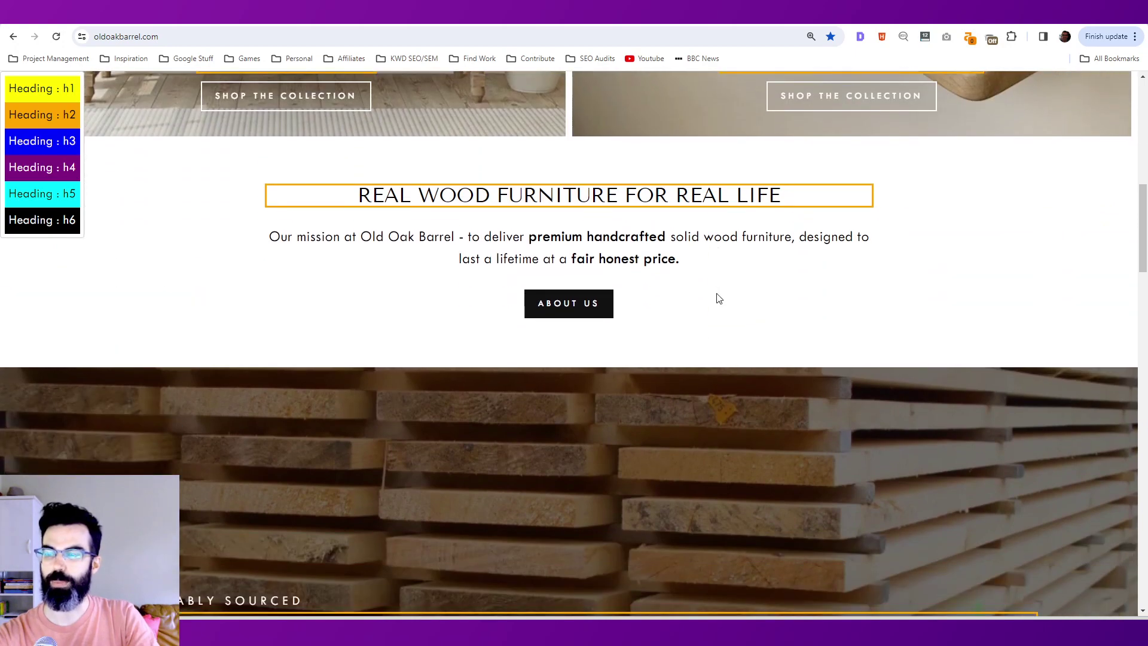
{"action": "scroll", "coordinate": [715, 292], "scroll_direction": "down", "scroll_amount": 3}
{"action": "scroll", "coordinate": [716, 296], "scroll_direction": "down", "scroll_amount": 1}
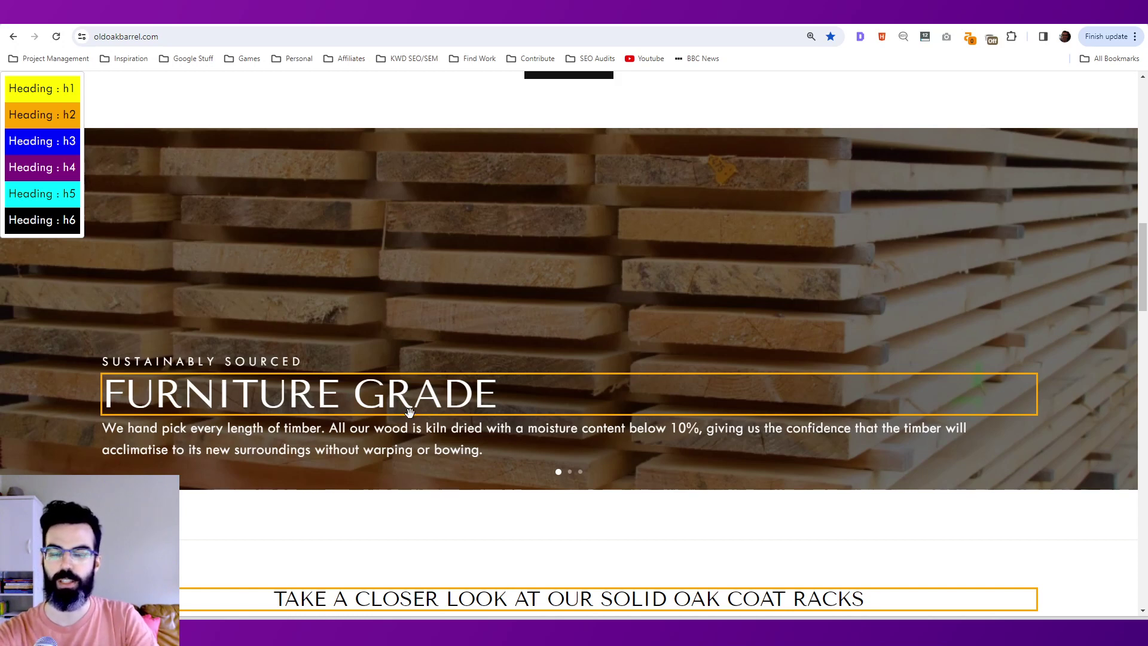
Scroll past the coat rack products and YouTube video to the 'Customer Reviews' h2
{"action": "scroll", "coordinate": [603, 411], "scroll_direction": "down", "scroll_amount": 3}
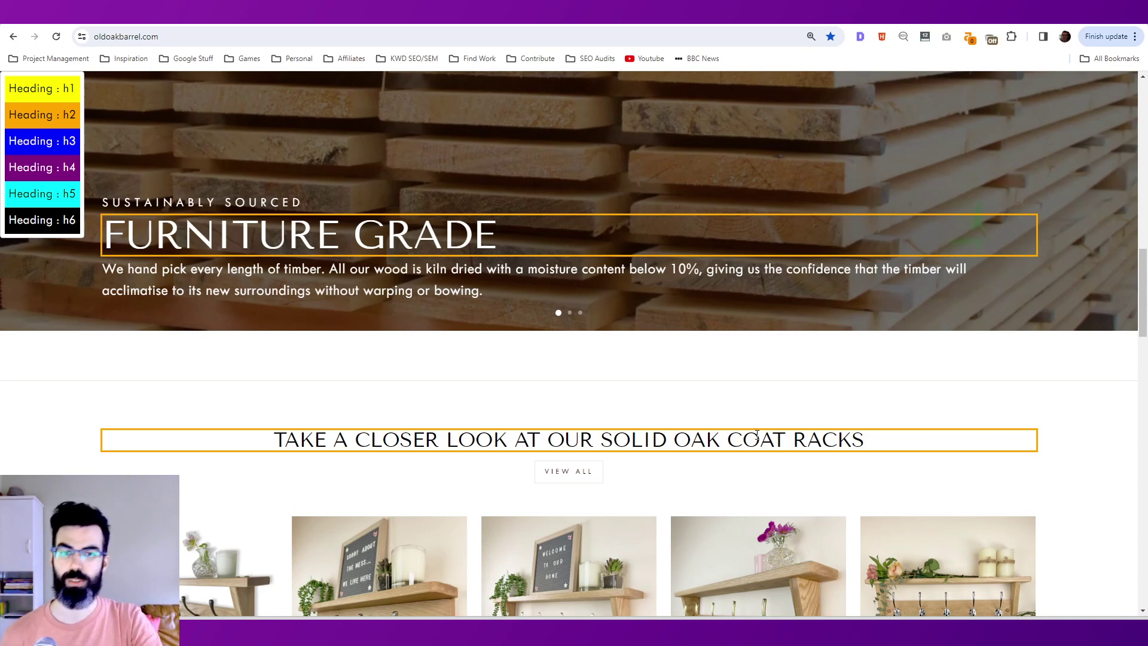
{"action": "scroll", "coordinate": [756, 434], "scroll_direction": "down", "scroll_amount": 1}
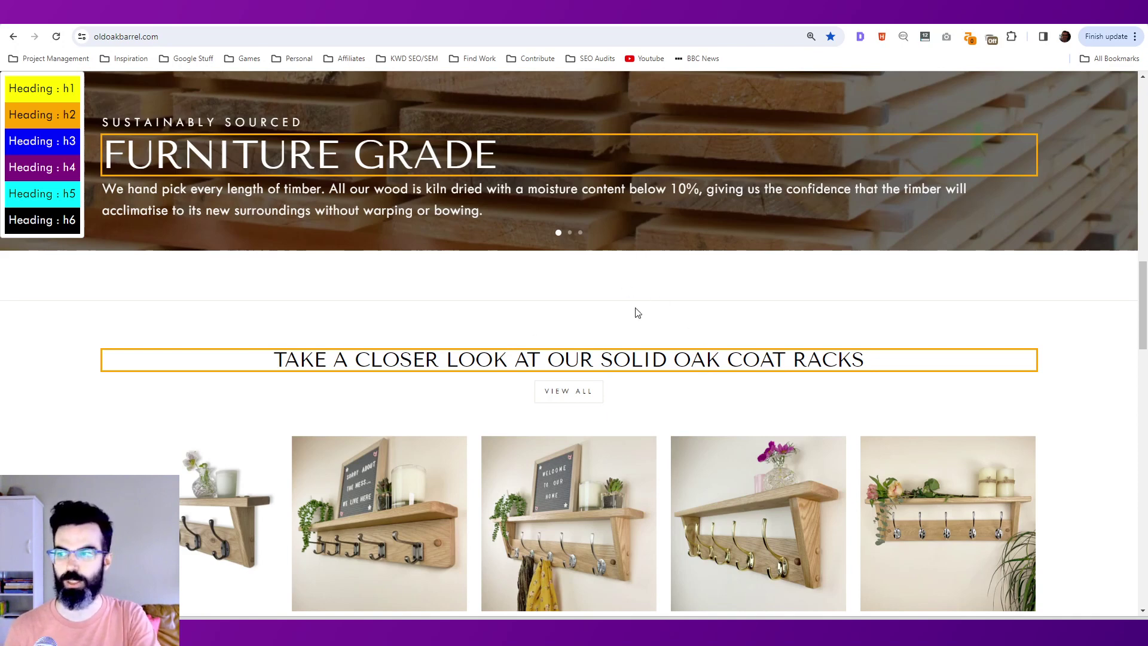
{"action": "scroll", "coordinate": [1061, 340], "scroll_direction": "down", "scroll_amount": 1}
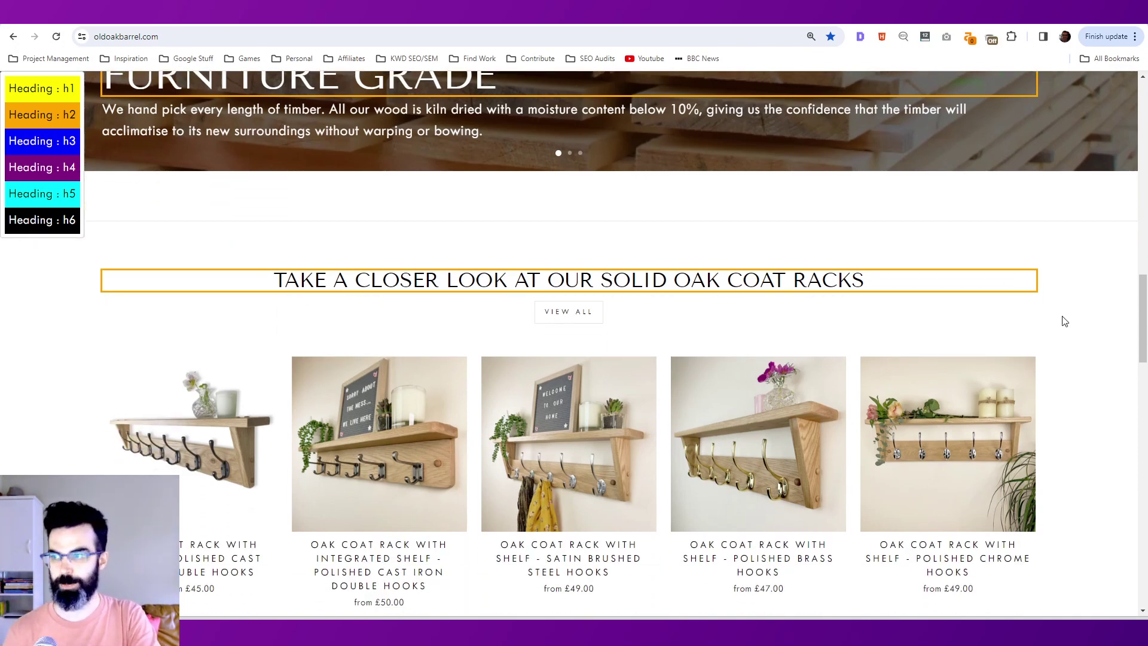
{"action": "scroll", "coordinate": [1063, 321], "scroll_direction": "down", "scroll_amount": 2}
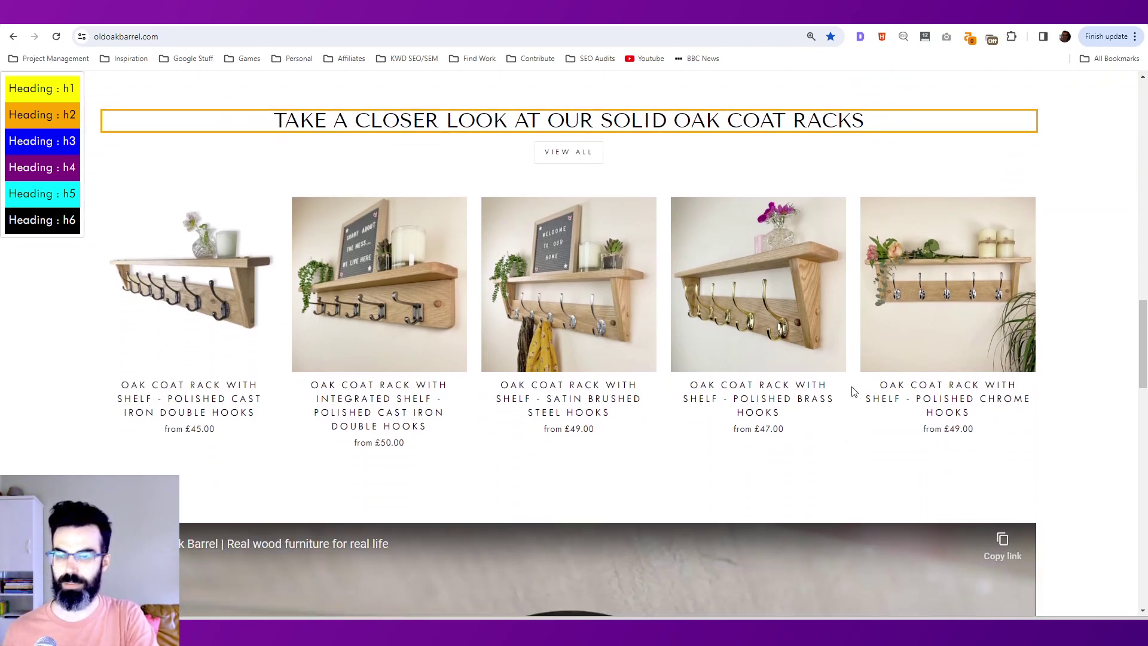
{"action": "scroll", "coordinate": [896, 406], "scroll_direction": "down", "scroll_amount": 1}
{"action": "scroll", "coordinate": [897, 406], "scroll_direction": "down", "scroll_amount": 1}
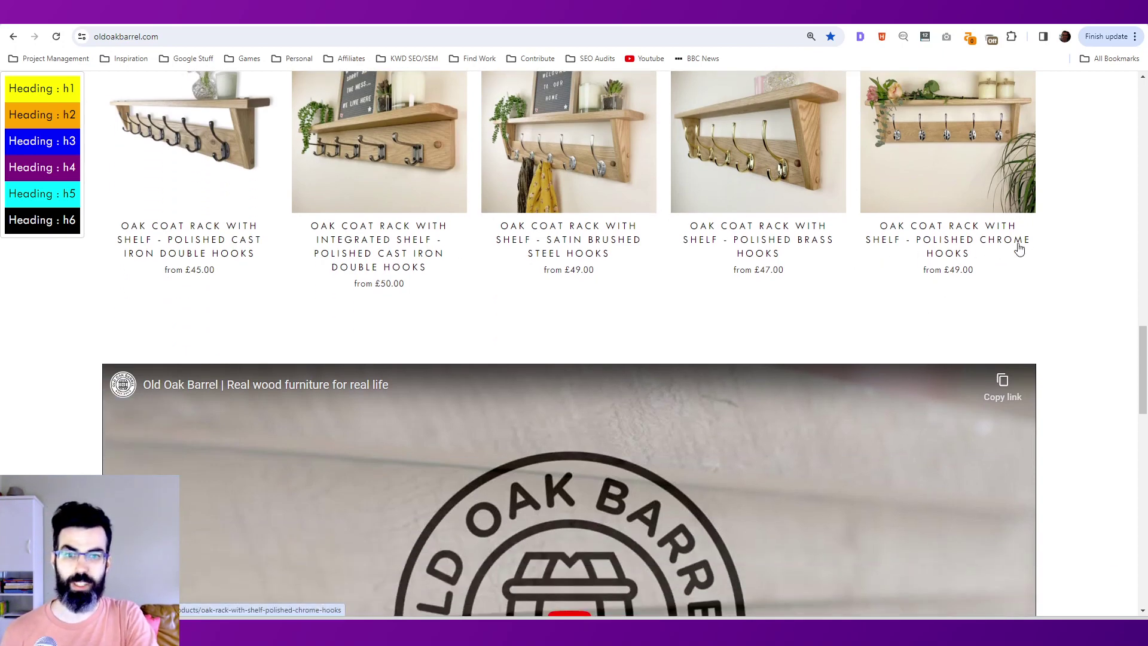
{"action": "scroll", "coordinate": [1075, 304], "scroll_direction": "down", "scroll_amount": 5}
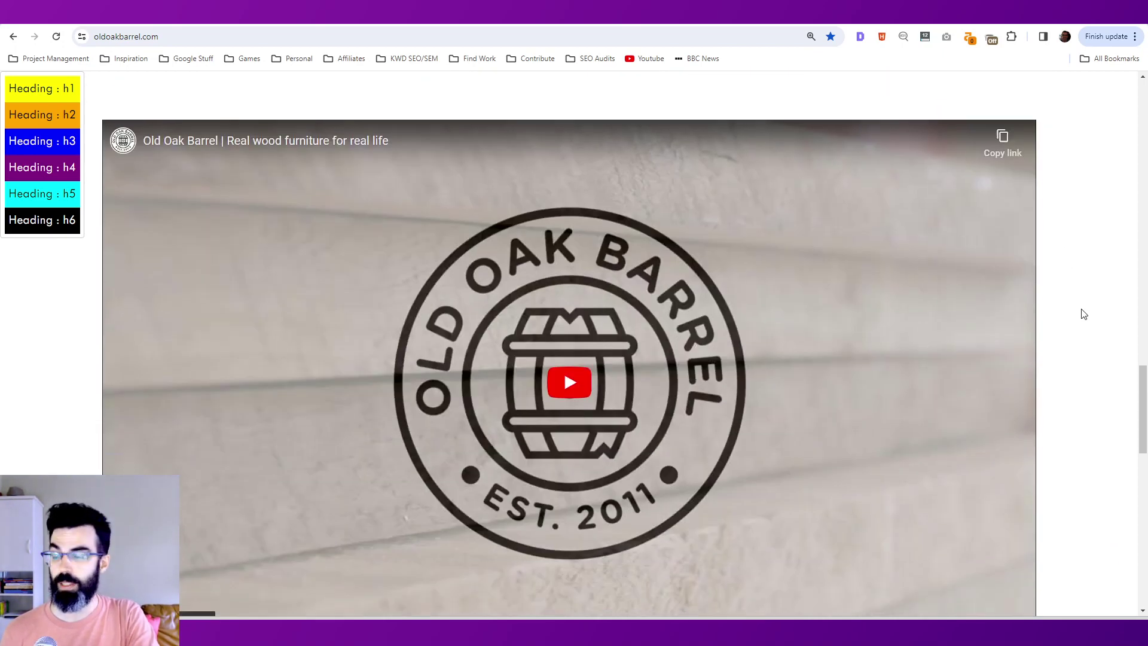
{"action": "scroll", "coordinate": [1067, 315], "scroll_direction": "down", "scroll_amount": 4}
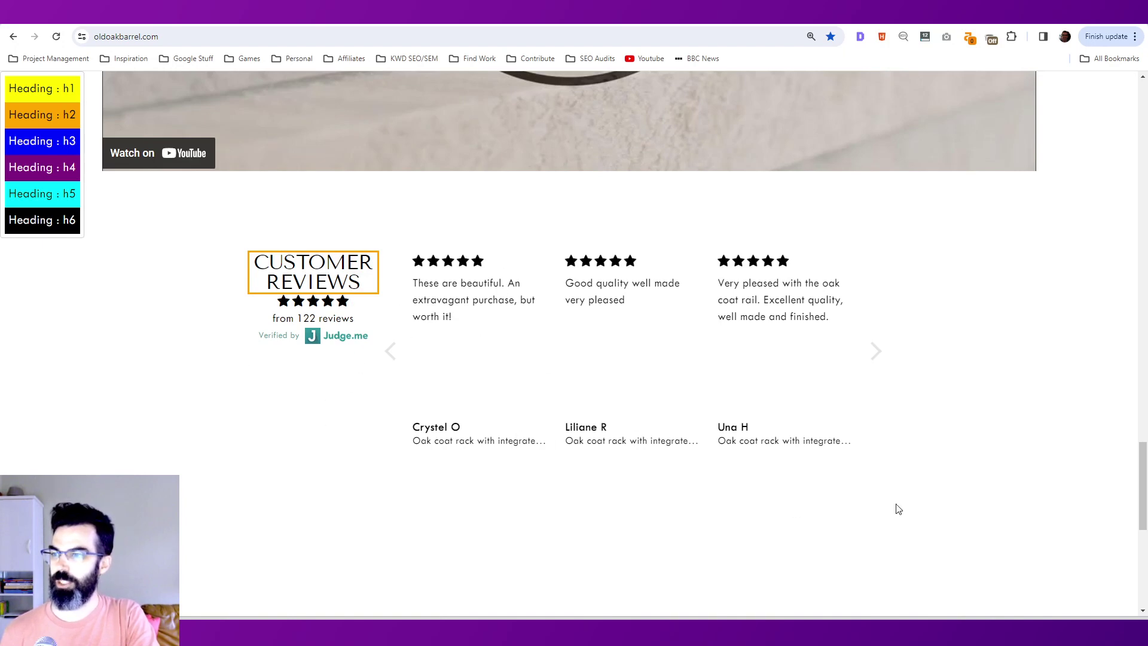
Advance the reviews carousel to the next three reviews, then scroll to the footer's h2 headings
{"action": "scroll", "coordinate": [904, 479], "scroll_direction": "down", "scroll_amount": 3}
{"action": "scroll", "coordinate": [804, 349], "scroll_direction": "up", "scroll_amount": 3}
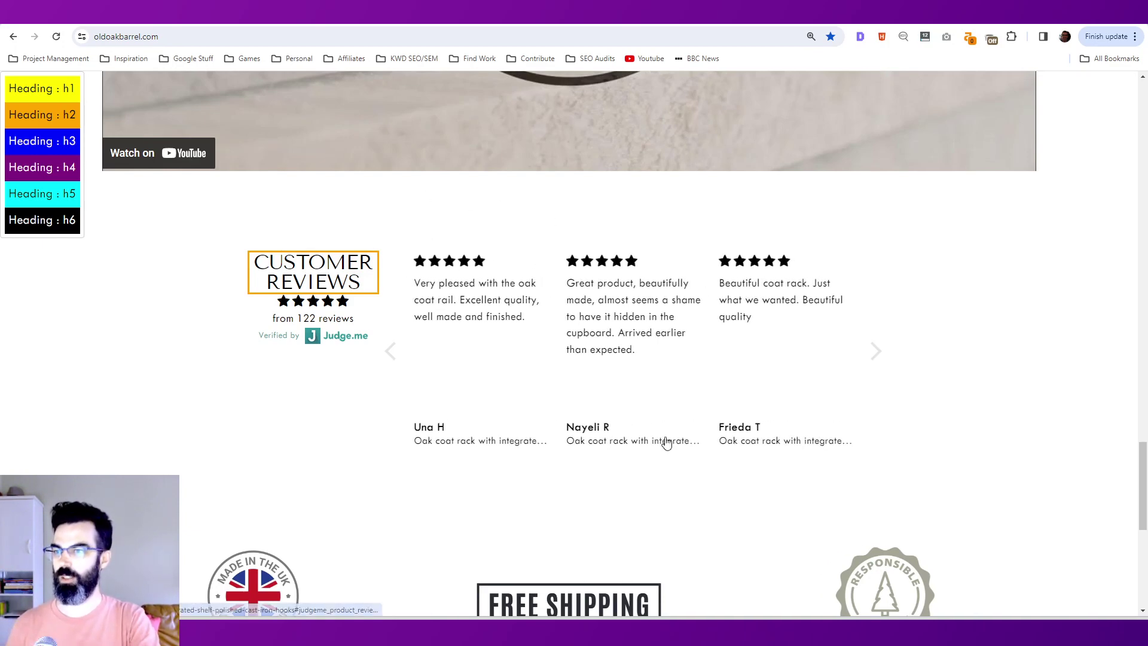
{"action": "left_click", "coordinate": [877, 353]}
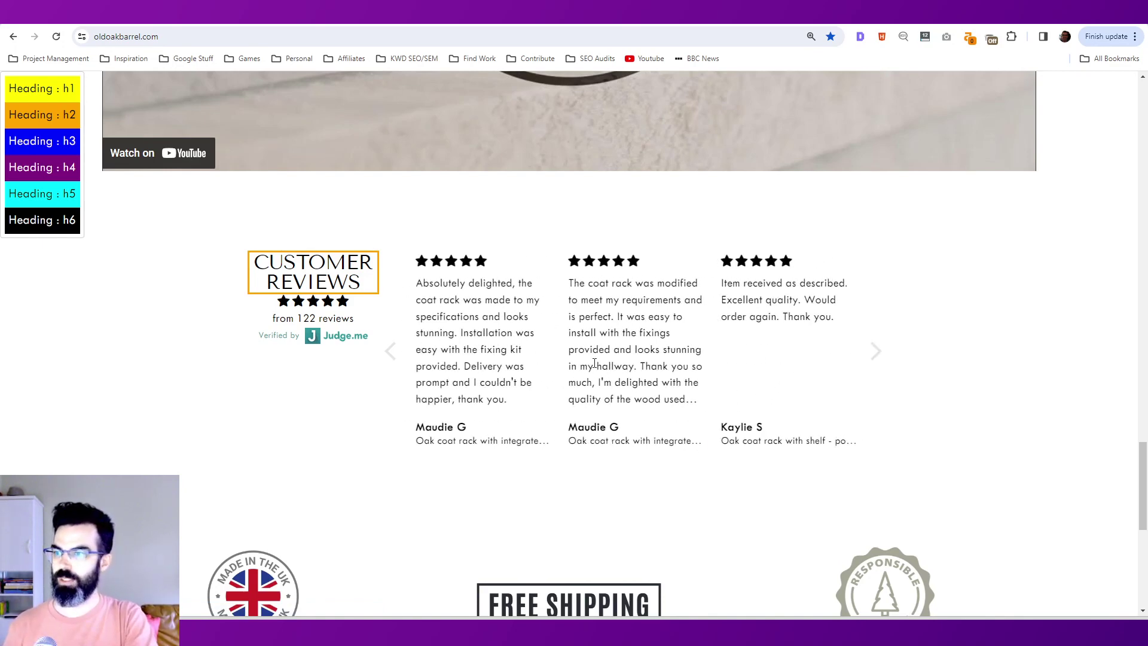
{"action": "scroll", "coordinate": [932, 385], "scroll_direction": "down", "scroll_amount": 5}
{"action": "scroll", "coordinate": [987, 339], "scroll_direction": "down", "scroll_amount": 3}
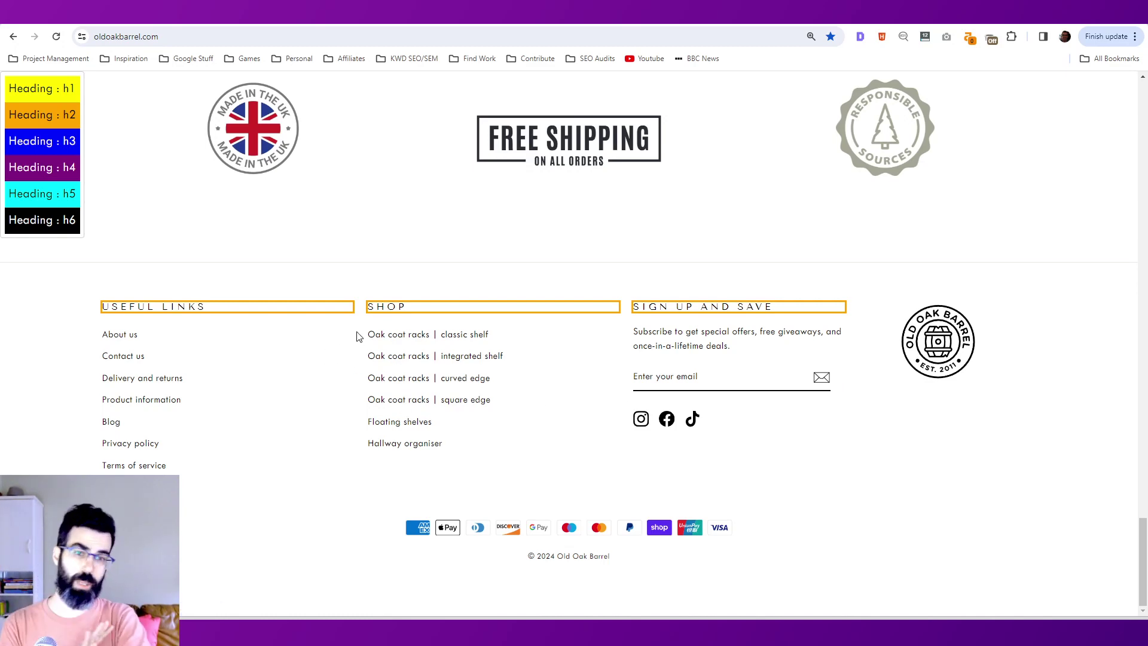
Select the 'Useful Links' and 'Shop' footer headings, then scroll back to the homepage top
{"action": "double_click", "coordinate": [387, 308]}
{"action": "triple_click", "coordinate": [173, 308]}
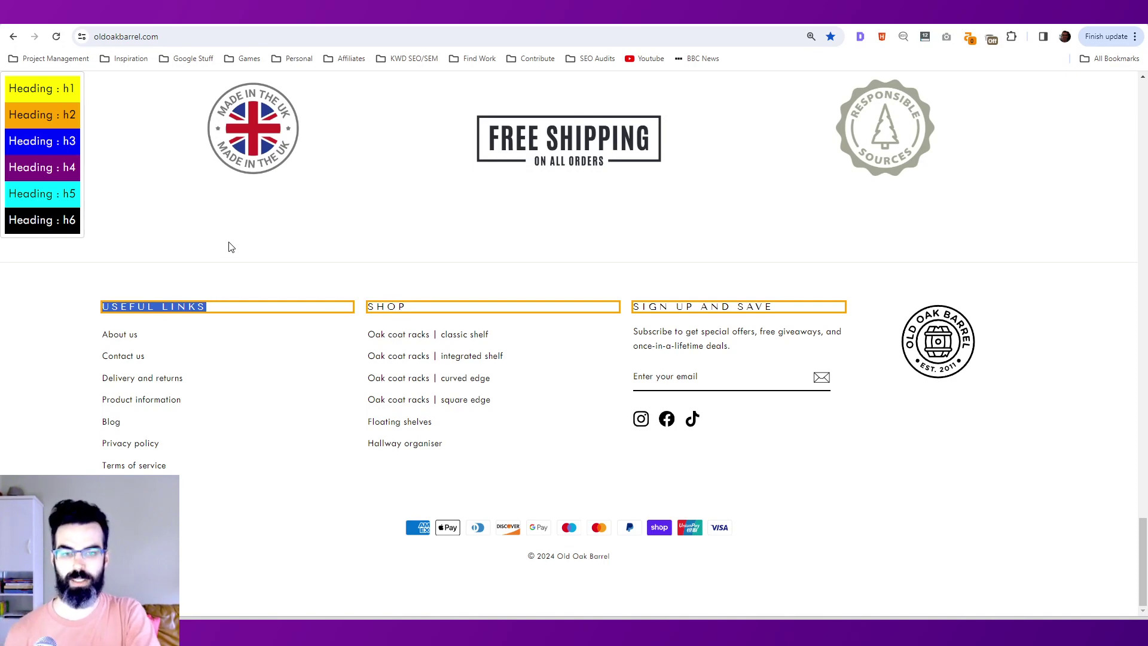
{"action": "triple_click", "coordinate": [394, 308]}
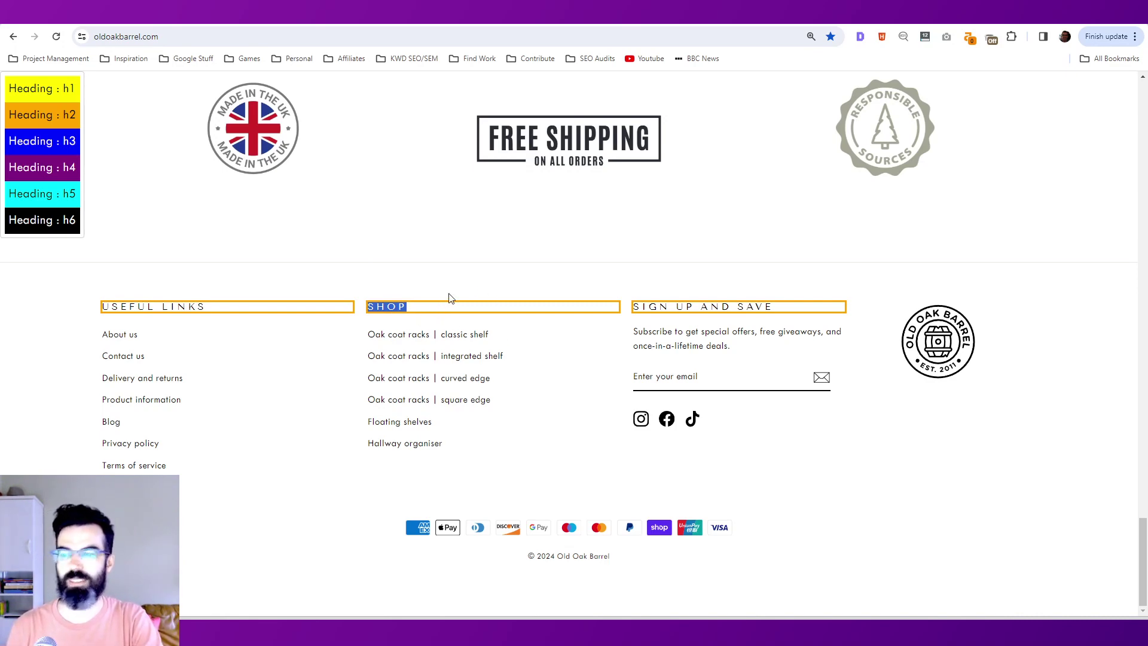
{"action": "left_click", "coordinate": [956, 494]}
{"action": "scroll", "coordinate": [970, 490], "scroll_direction": "up", "scroll_amount": 1}
{"action": "scroll", "coordinate": [970, 491], "scroll_direction": "up", "scroll_amount": 20}
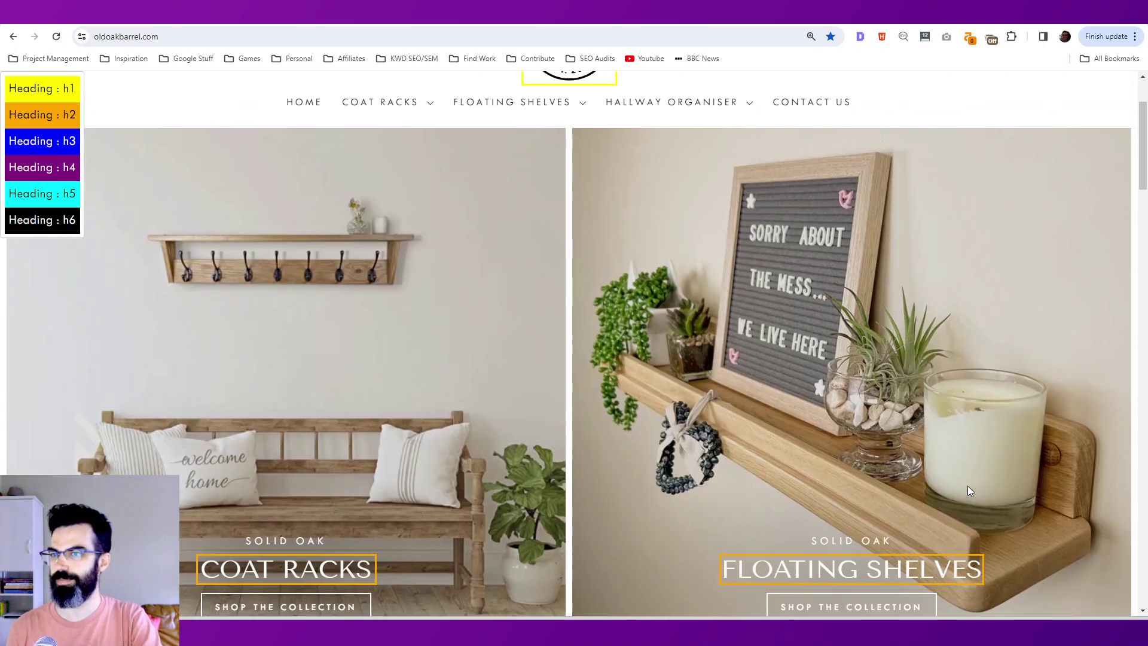
{"action": "scroll", "coordinate": [969, 490], "scroll_direction": "up", "scroll_amount": 2}
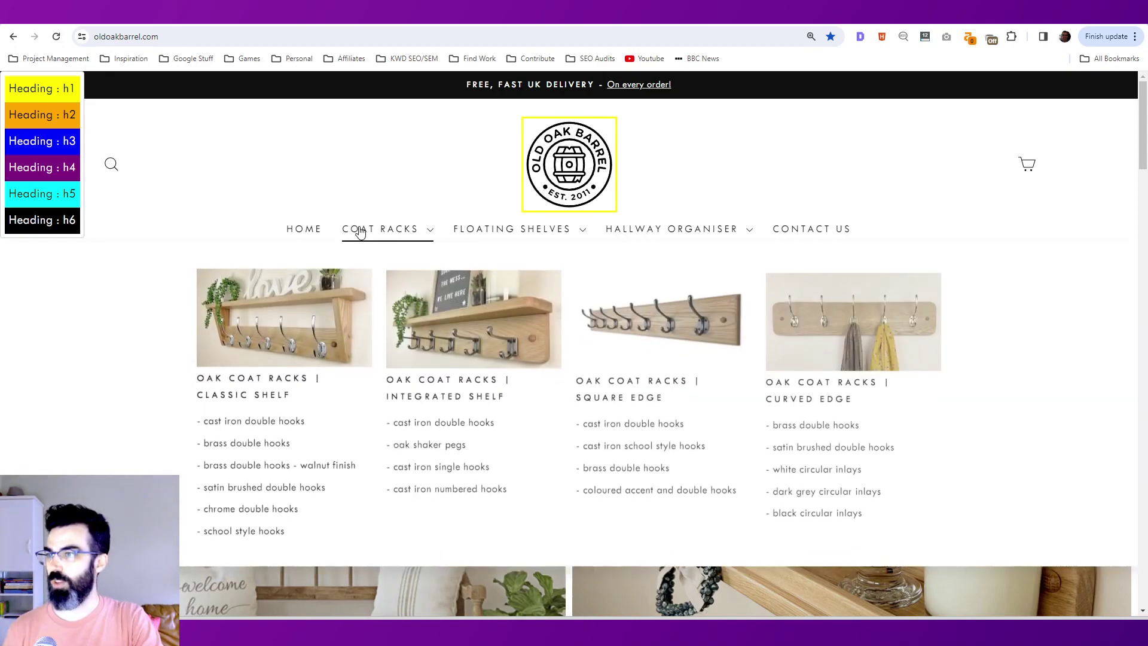
Open the Solid Oak Coat Racks collection page and check its SEO overview
{"action": "left_click", "coordinate": [359, 231]}
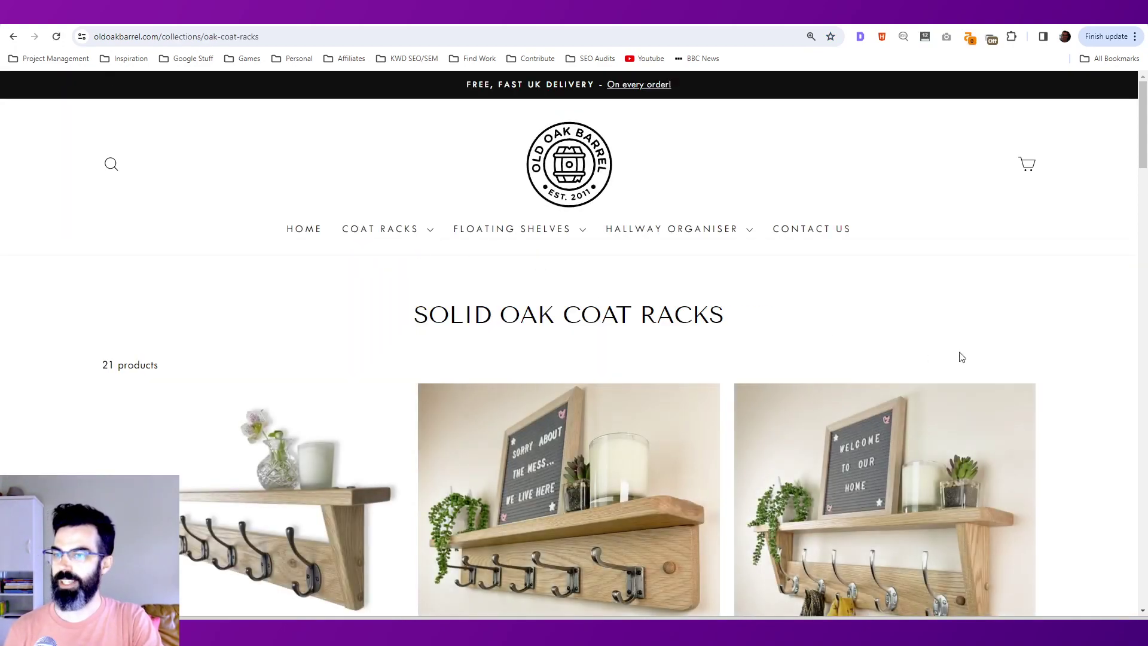
{"action": "scroll", "coordinate": [1013, 305], "scroll_direction": "down", "scroll_amount": 3}
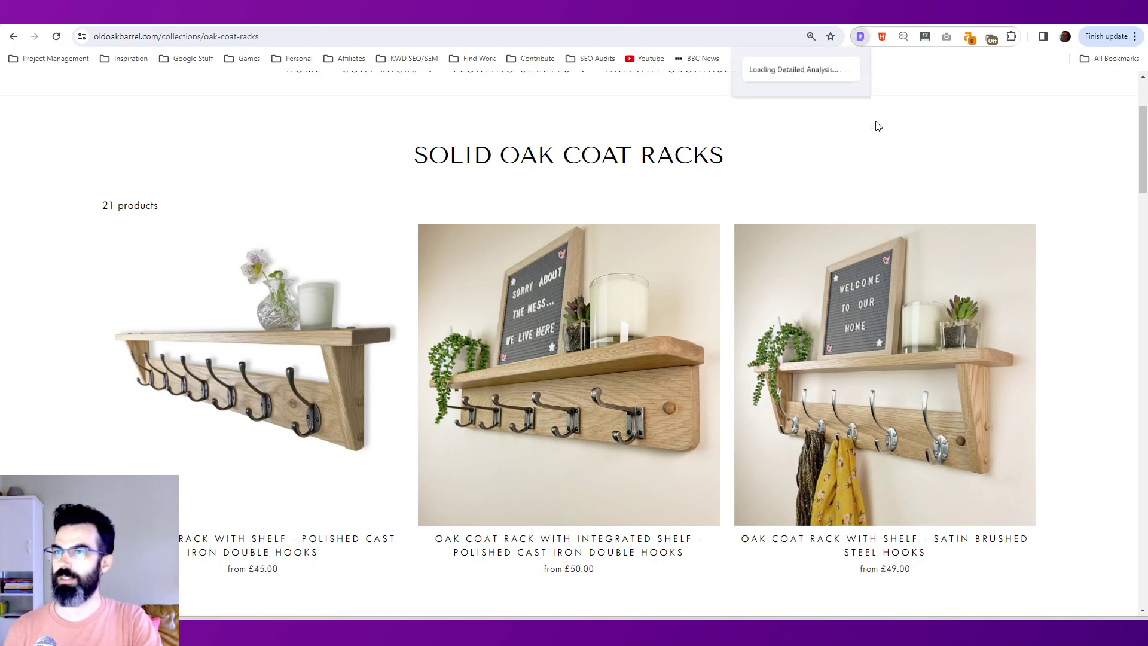
{"action": "left_click", "coordinate": [860, 36]}
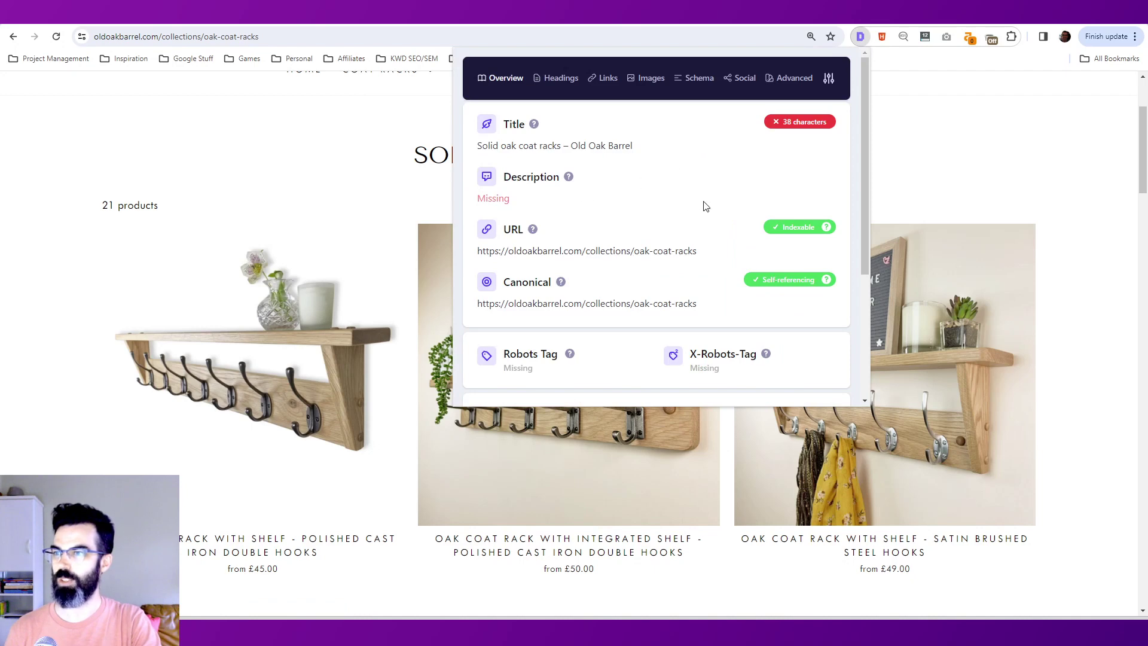
{"action": "scroll", "coordinate": [646, 256], "scroll_direction": "down", "scroll_amount": 3}
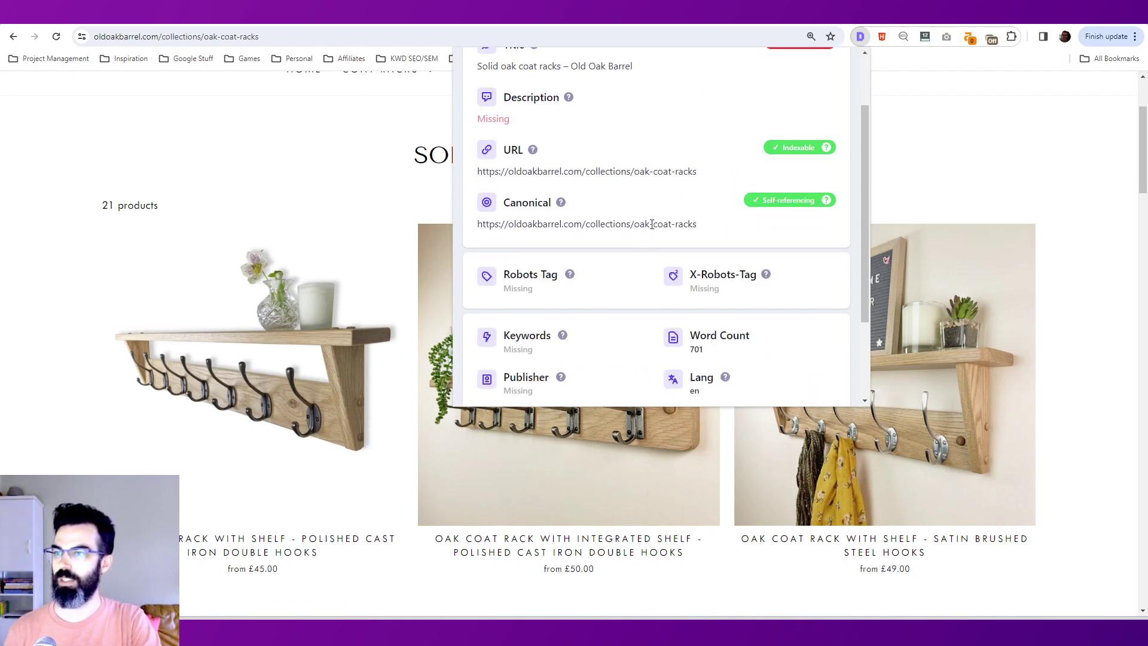
{"action": "scroll", "coordinate": [667, 231], "scroll_direction": "up", "scroll_amount": 3}
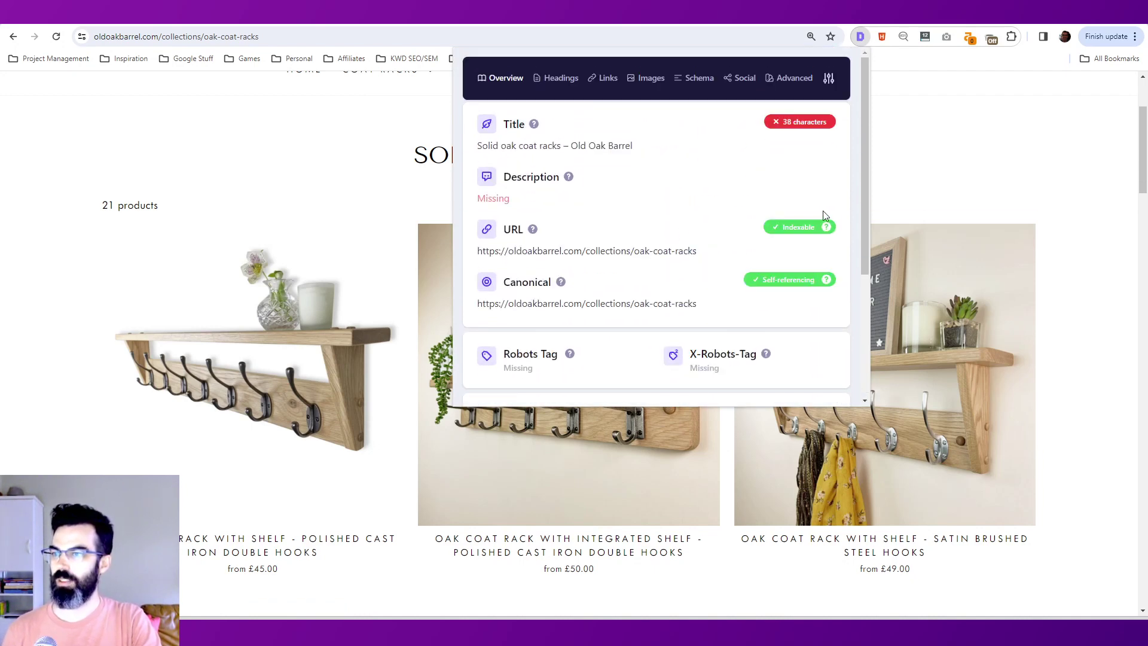
{"action": "left_click", "coordinate": [935, 176]}
{"action": "scroll", "coordinate": [673, 305], "scroll_direction": "up", "scroll_amount": 3}
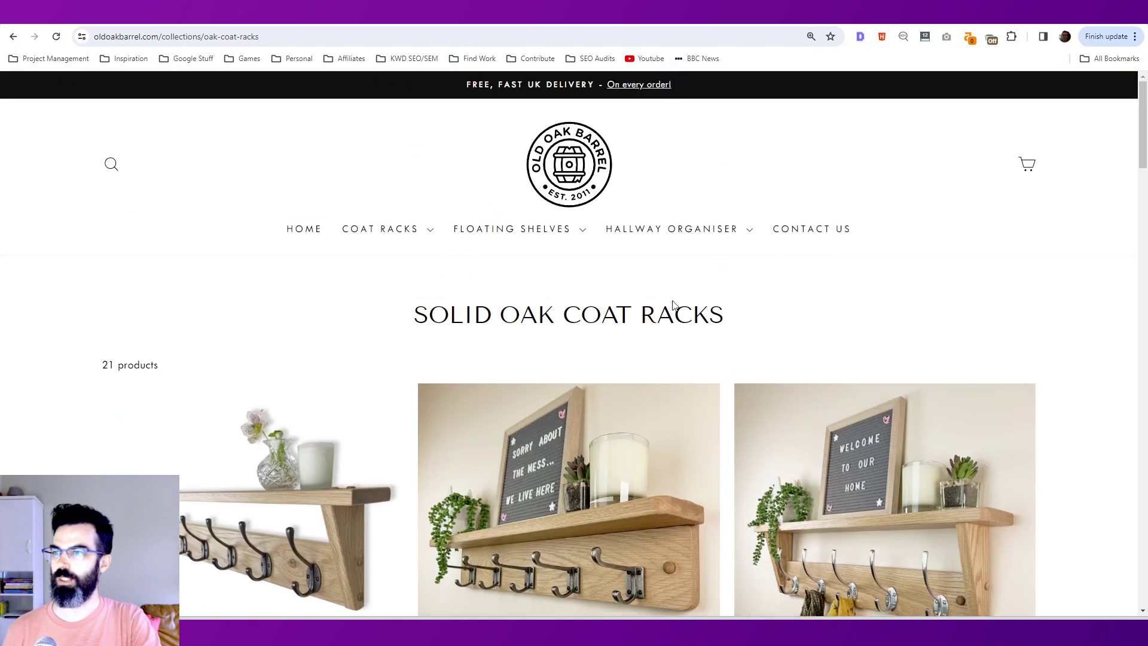
Outline the collection page's headings and scroll through the 21-product grid below the 'Solid Oak Coat Racks' h1
{"action": "left_click", "coordinate": [881, 37]}
{"action": "left_click", "coordinate": [806, 158]}
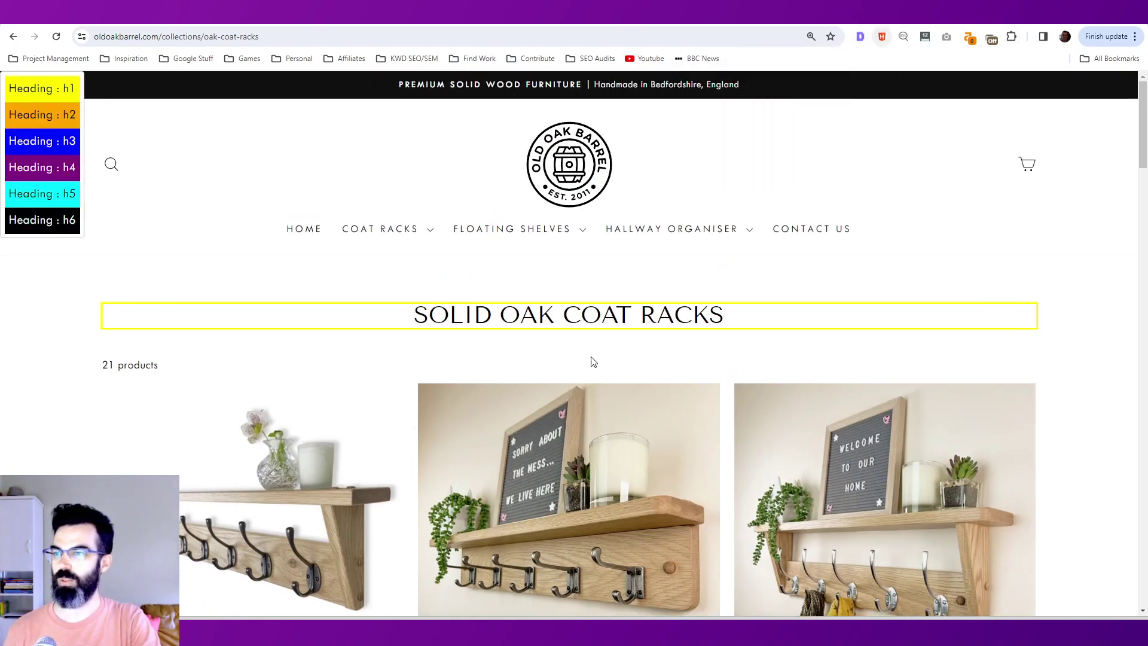
{"action": "left_click_drag", "start_coordinate": [421, 315], "coordinate": [745, 317]}
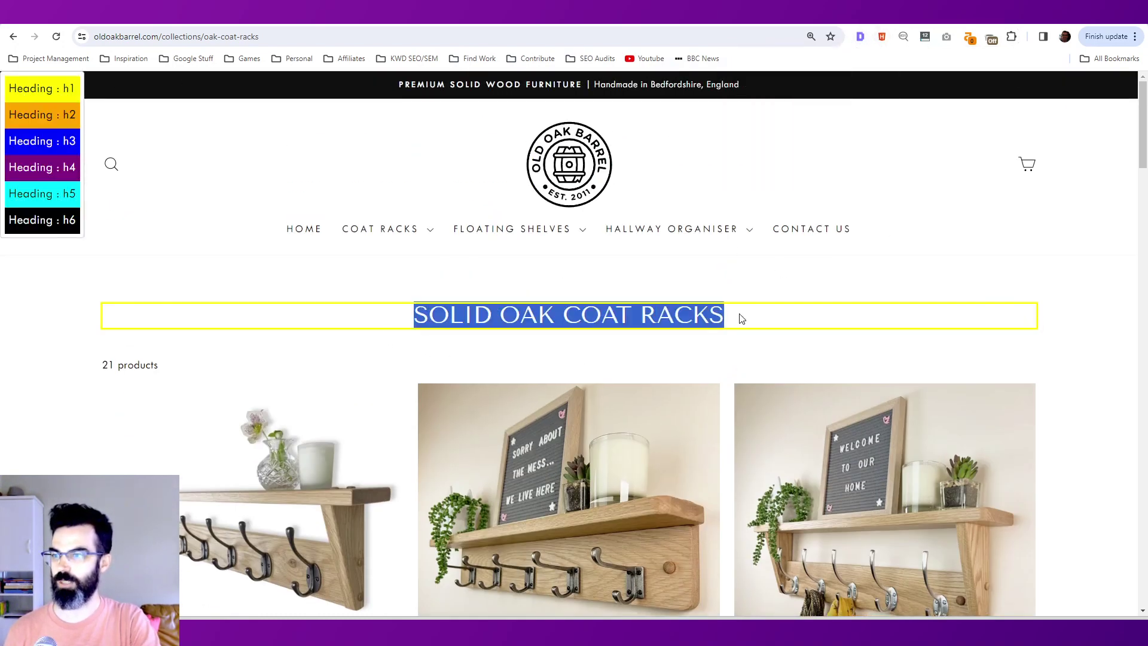
{"action": "scroll", "coordinate": [860, 358], "scroll_direction": "down", "scroll_amount": 5}
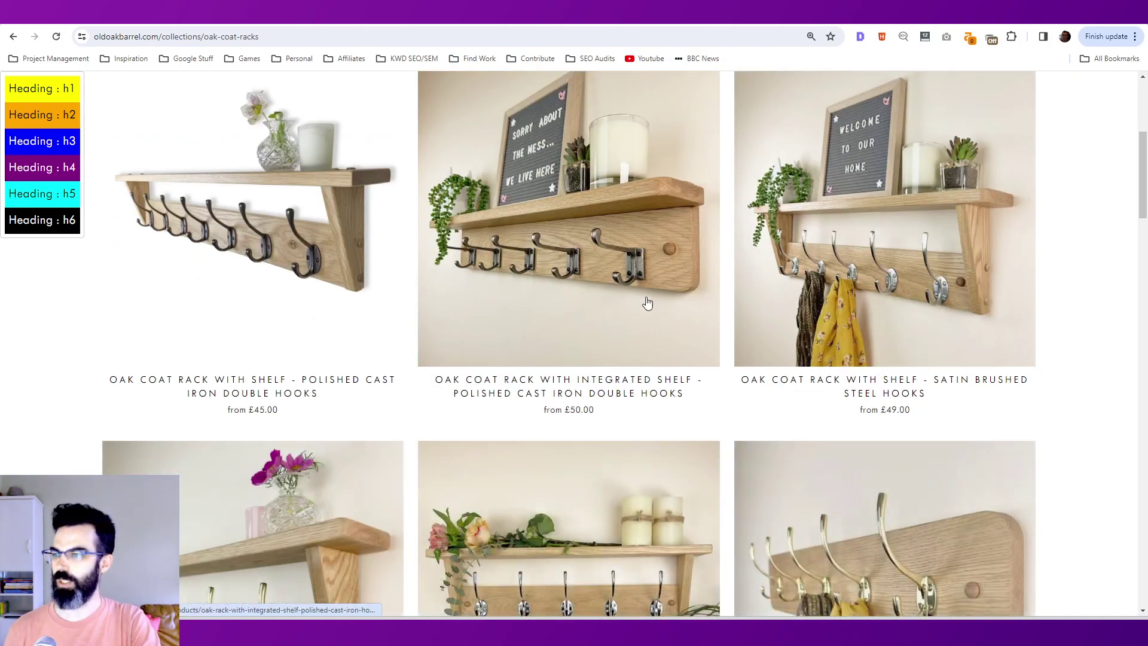
{"action": "scroll", "coordinate": [522, 302], "scroll_direction": "down", "scroll_amount": 3}
{"action": "scroll", "coordinate": [522, 302], "scroll_direction": "down", "scroll_amount": 7}
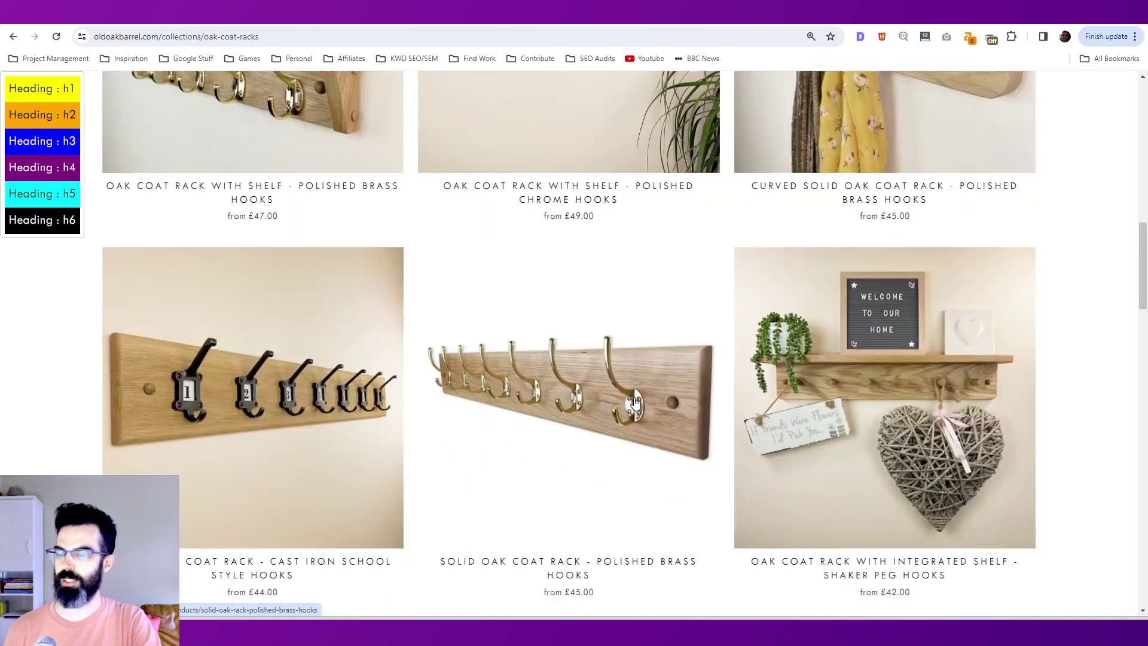
{"action": "scroll", "coordinate": [635, 402], "scroll_direction": "down", "scroll_amount": 4}
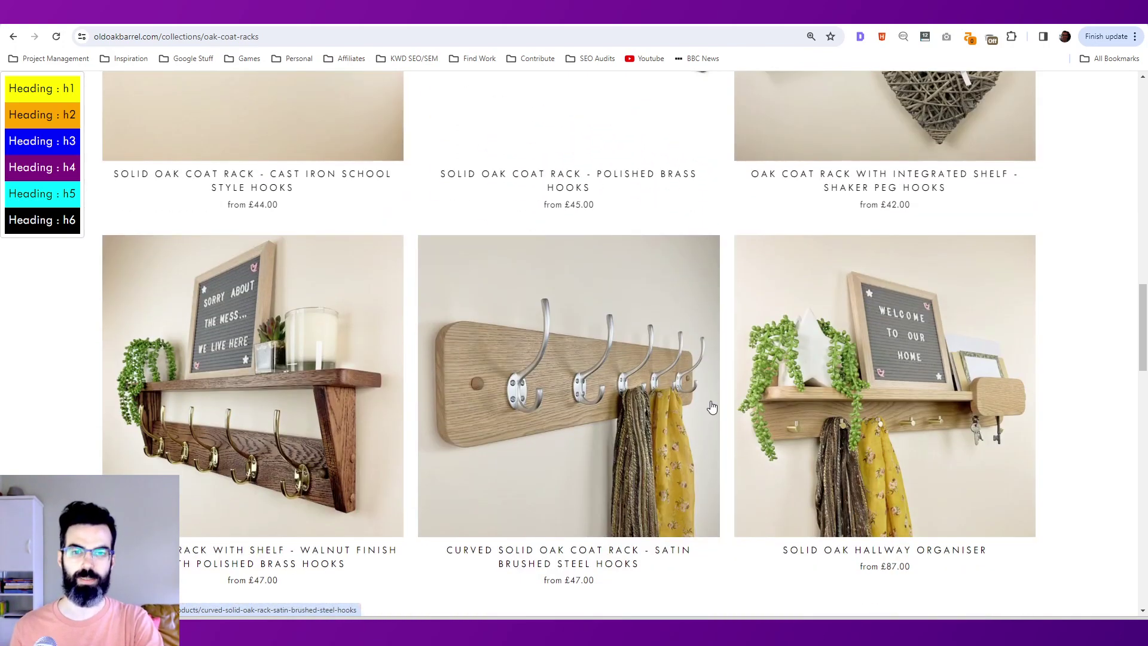
{"action": "scroll", "coordinate": [711, 408], "scroll_direction": "down", "scroll_amount": 4}
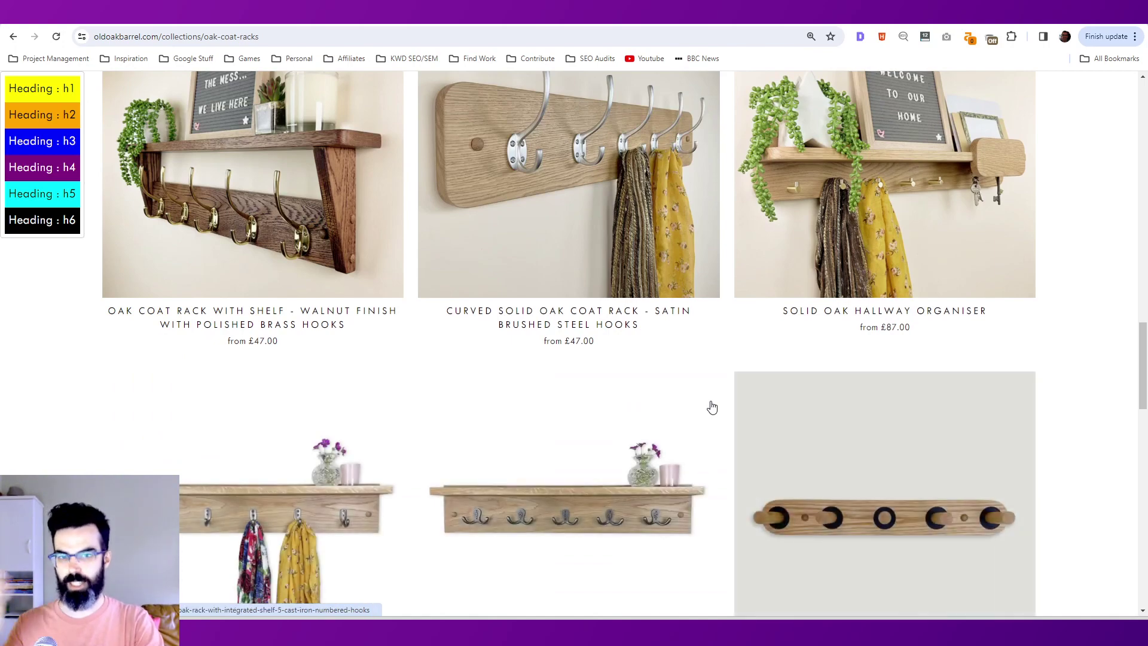
{"action": "scroll", "coordinate": [717, 403], "scroll_direction": "down", "scroll_amount": 12}
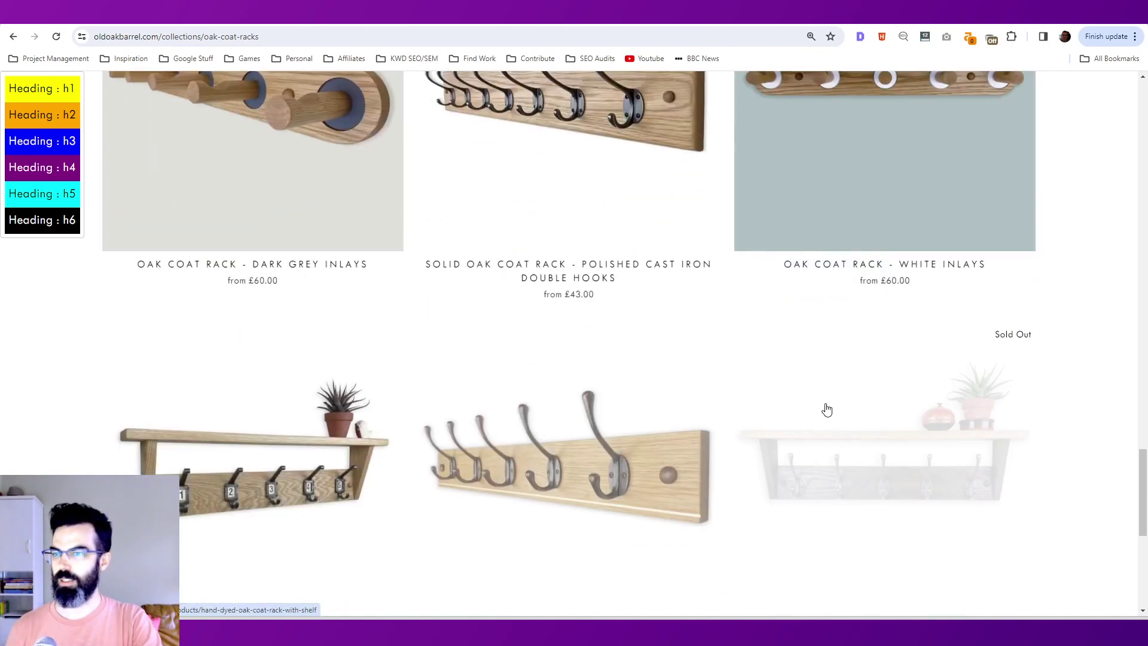
{"action": "scroll", "coordinate": [838, 405], "scroll_direction": "down", "scroll_amount": 5}
{"action": "scroll", "coordinate": [899, 412], "scroll_direction": "up", "scroll_amount": 10}
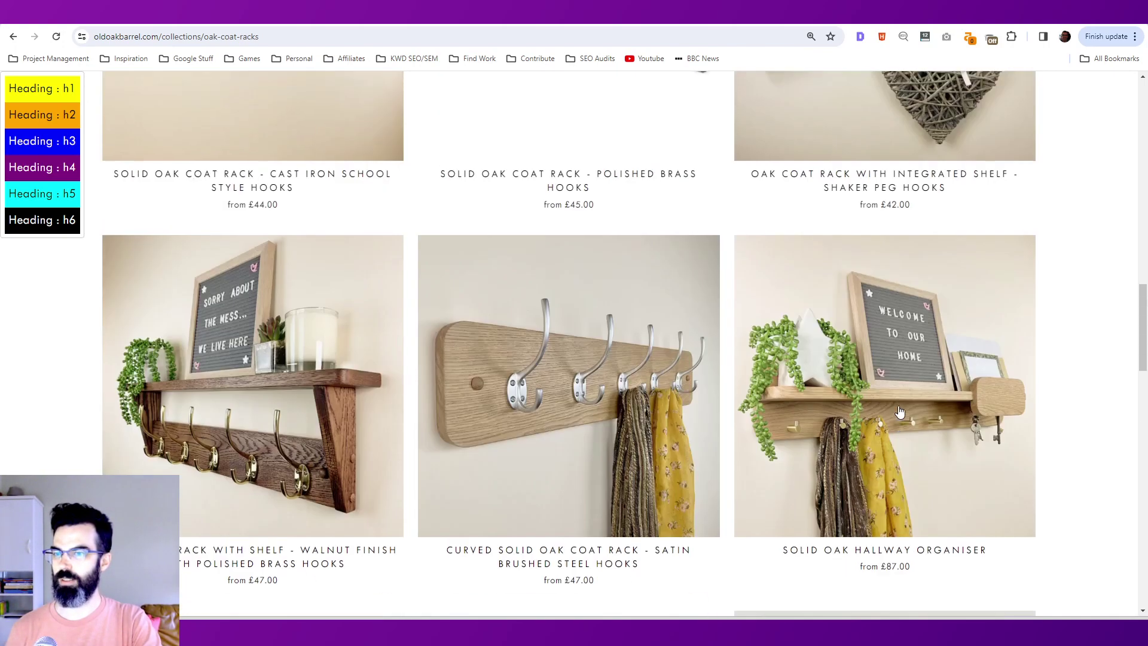
{"action": "scroll", "coordinate": [899, 412], "scroll_direction": "up", "scroll_amount": 15}
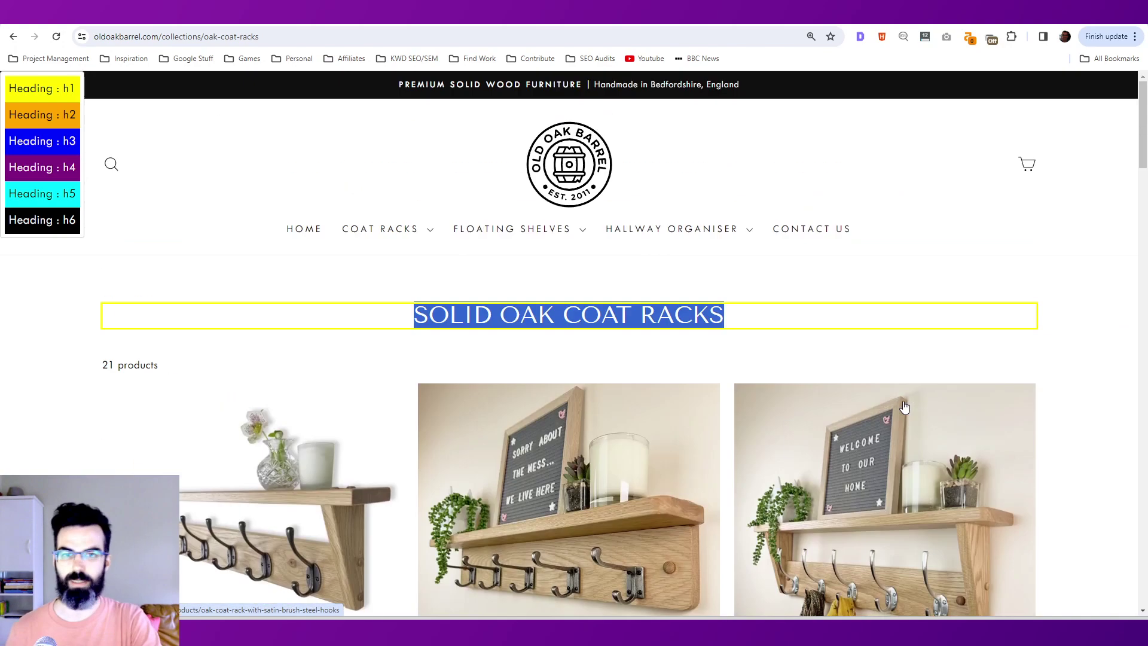
{"action": "left_click", "coordinate": [687, 315]}
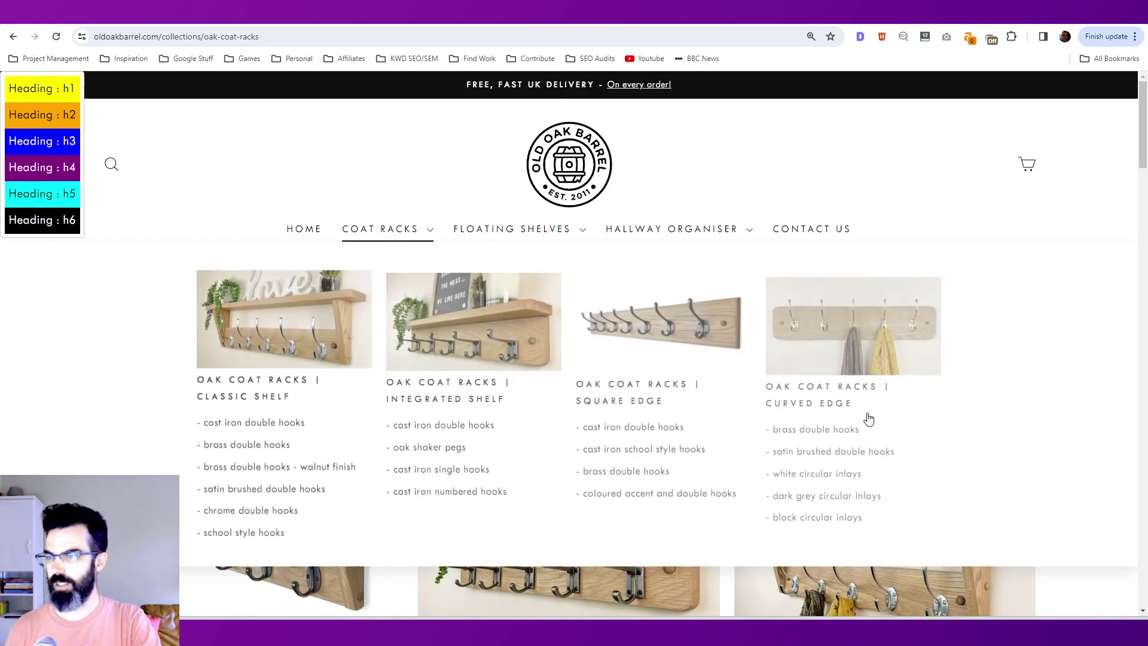
Open the second grid product, Oak Coat Rack with Integrated Shelf (£50.00), and review its Detailed SEO overview
{"action": "scroll", "coordinate": [848, 424], "scroll_direction": "down", "scroll_amount": 4}
{"action": "left_click", "coordinate": [578, 354]}
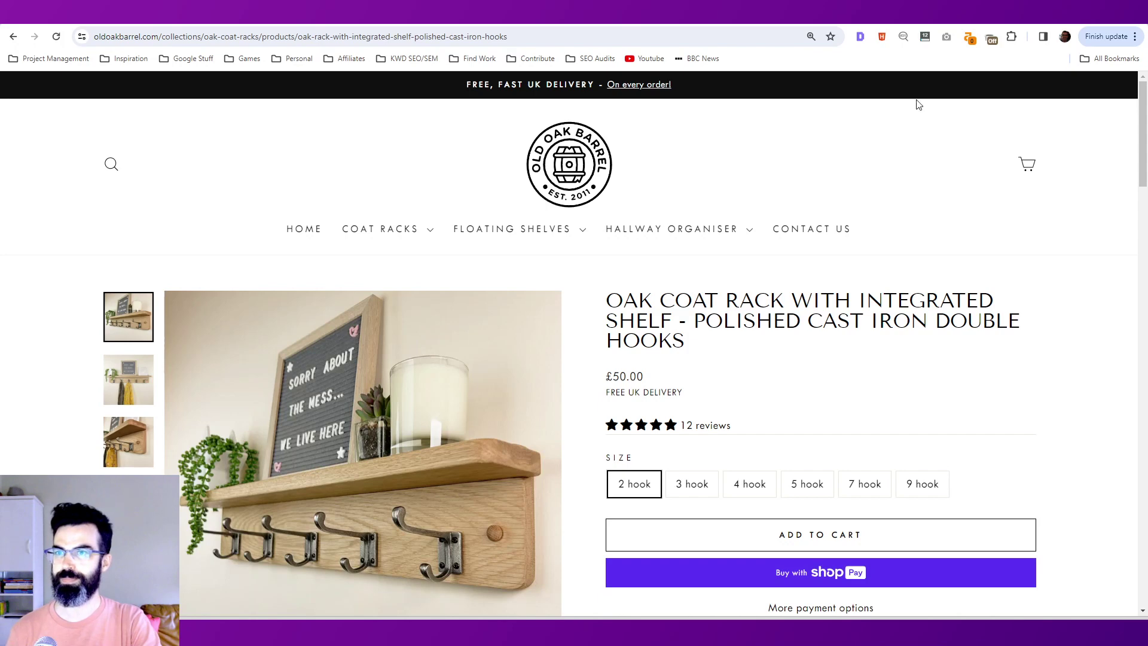
{"action": "left_click", "coordinate": [859, 36]}
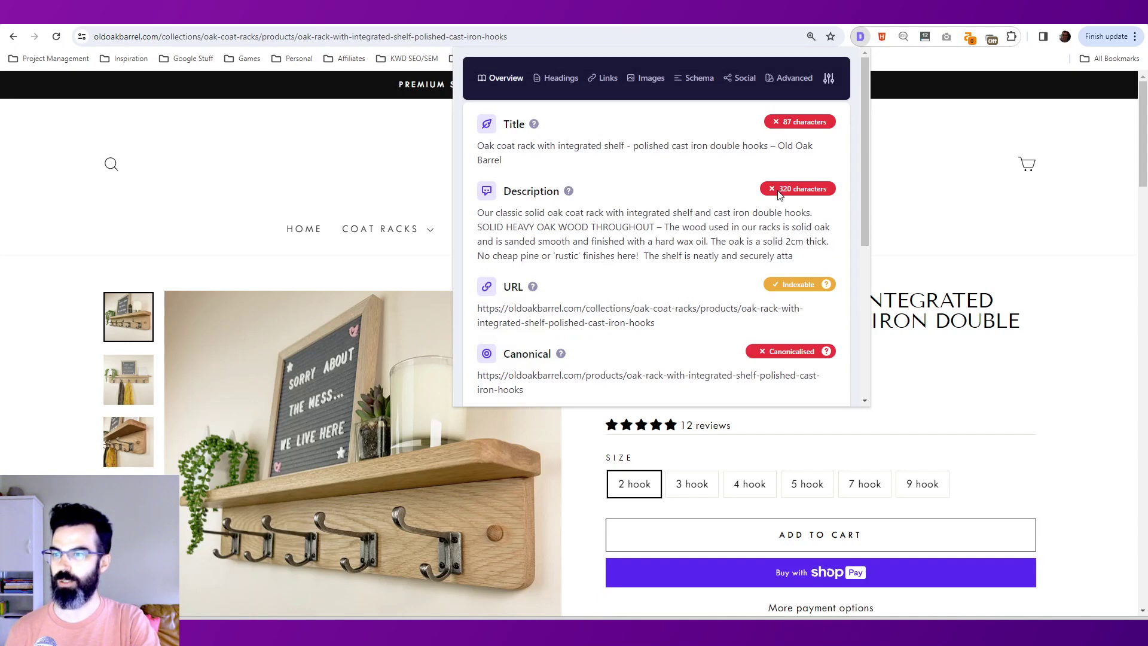
{"action": "scroll", "coordinate": [779, 195], "scroll_direction": "down", "scroll_amount": 5}
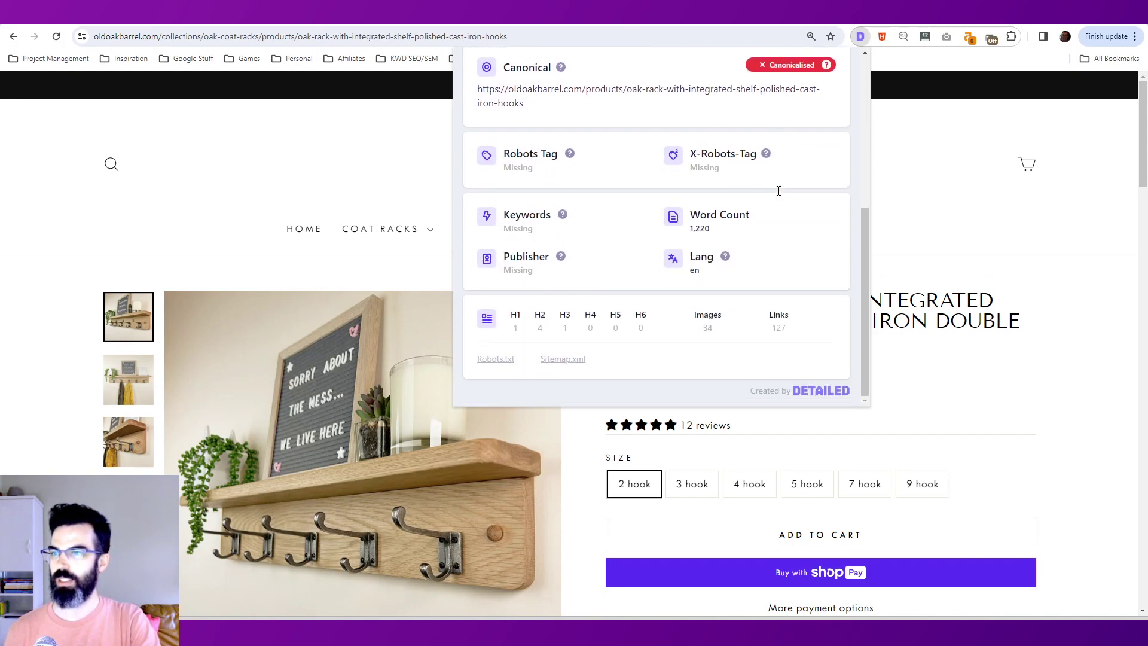
{"action": "scroll", "coordinate": [784, 234], "scroll_direction": "up", "scroll_amount": 5}
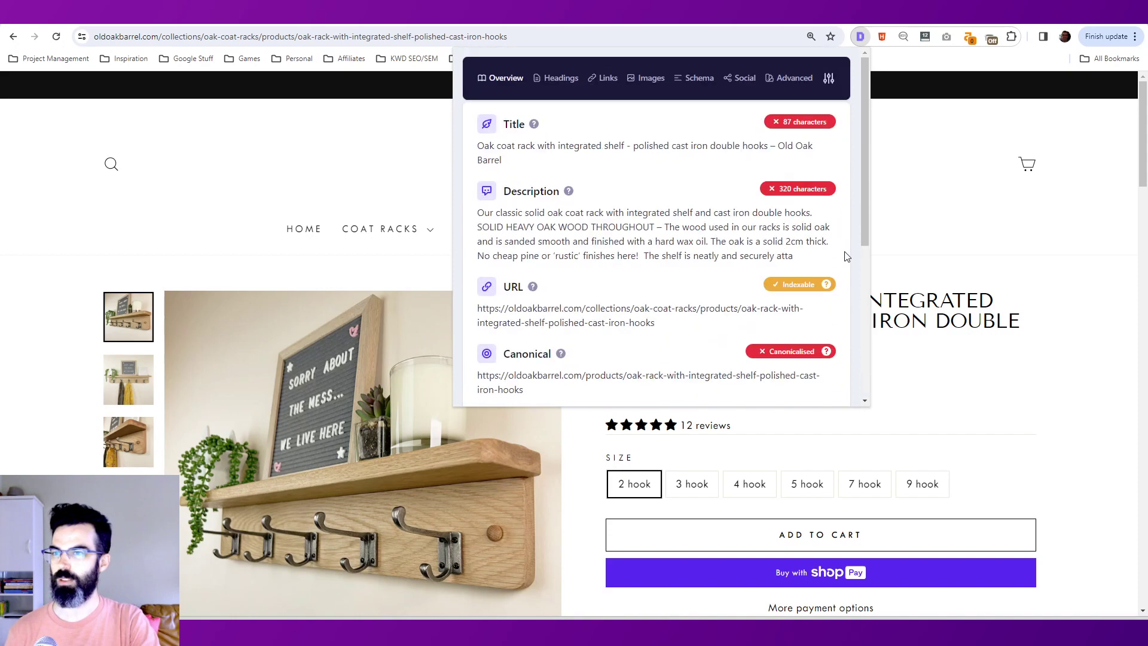
Close the SEO overview and run Highlight Headings on the product page
{"action": "left_click", "coordinate": [1015, 234]}
{"action": "left_click", "coordinate": [882, 37]}
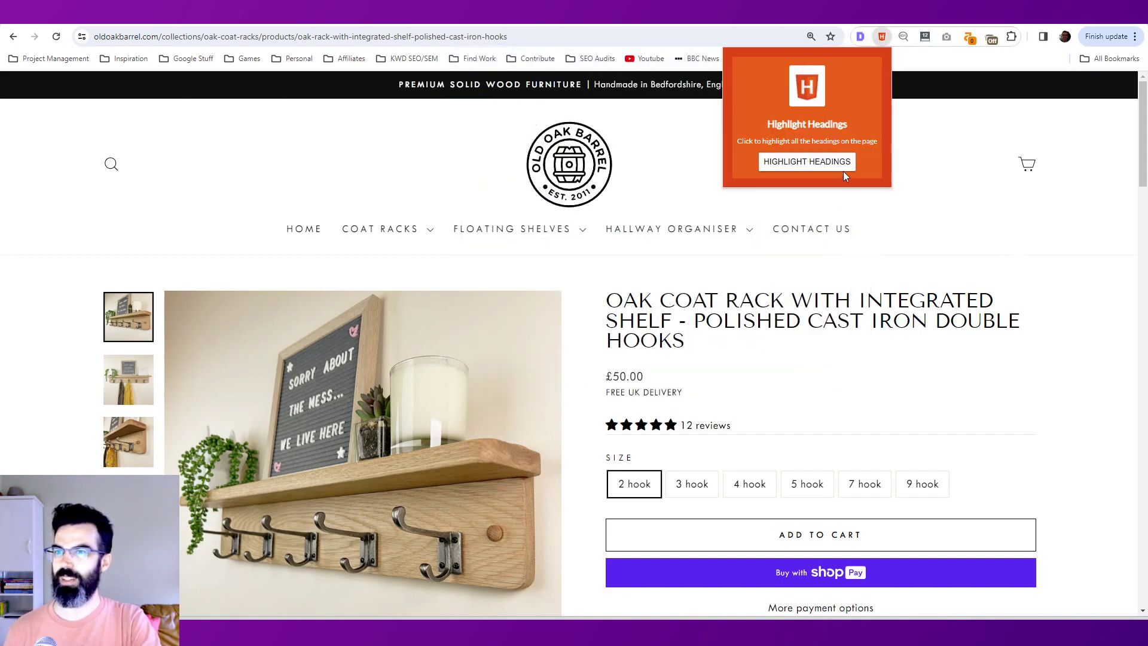
{"action": "left_click", "coordinate": [835, 169]}
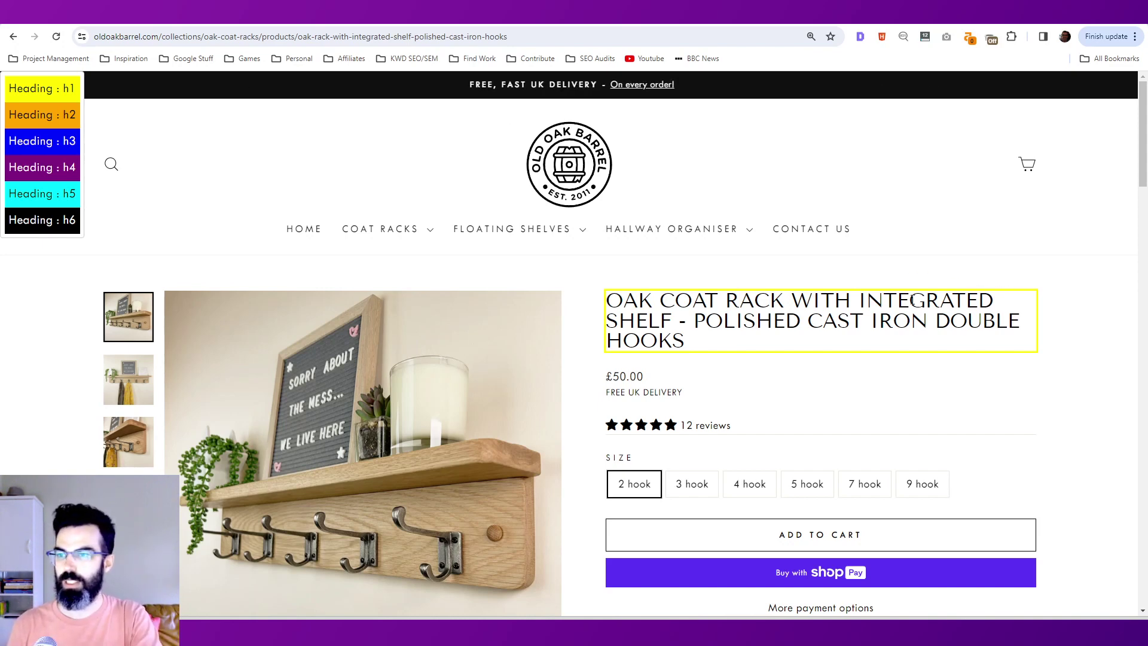
Expand the What's Included and Description accordions and scroll through their copy
{"action": "scroll", "coordinate": [904, 323], "scroll_direction": "down", "scroll_amount": 5}
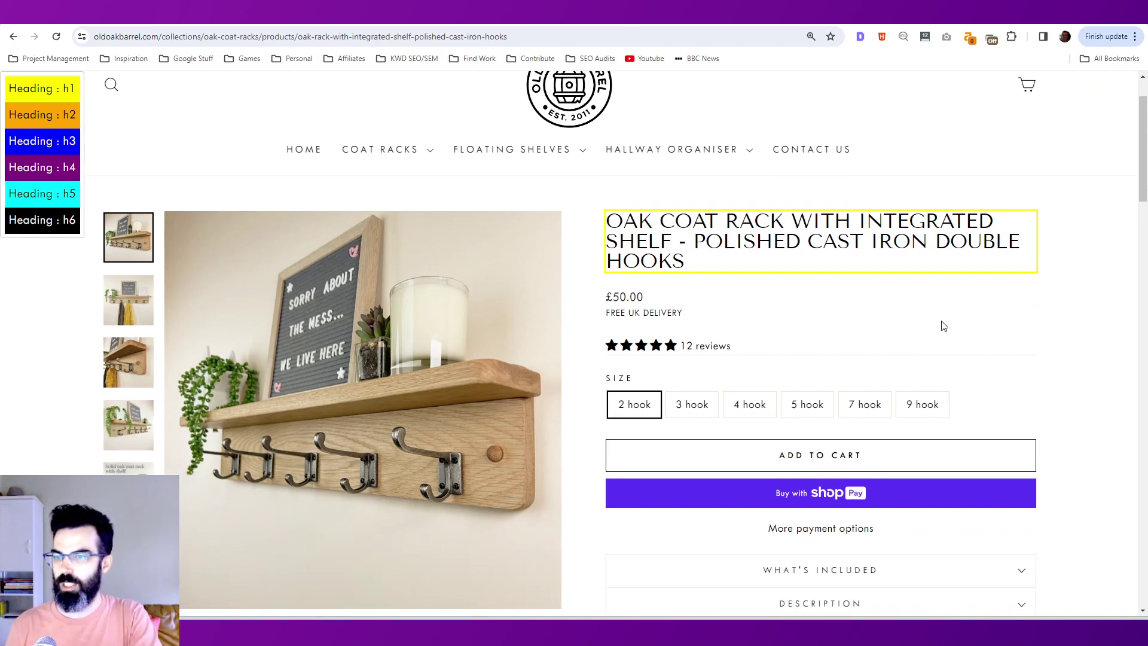
{"action": "scroll", "coordinate": [1039, 288], "scroll_direction": "down", "scroll_amount": 1}
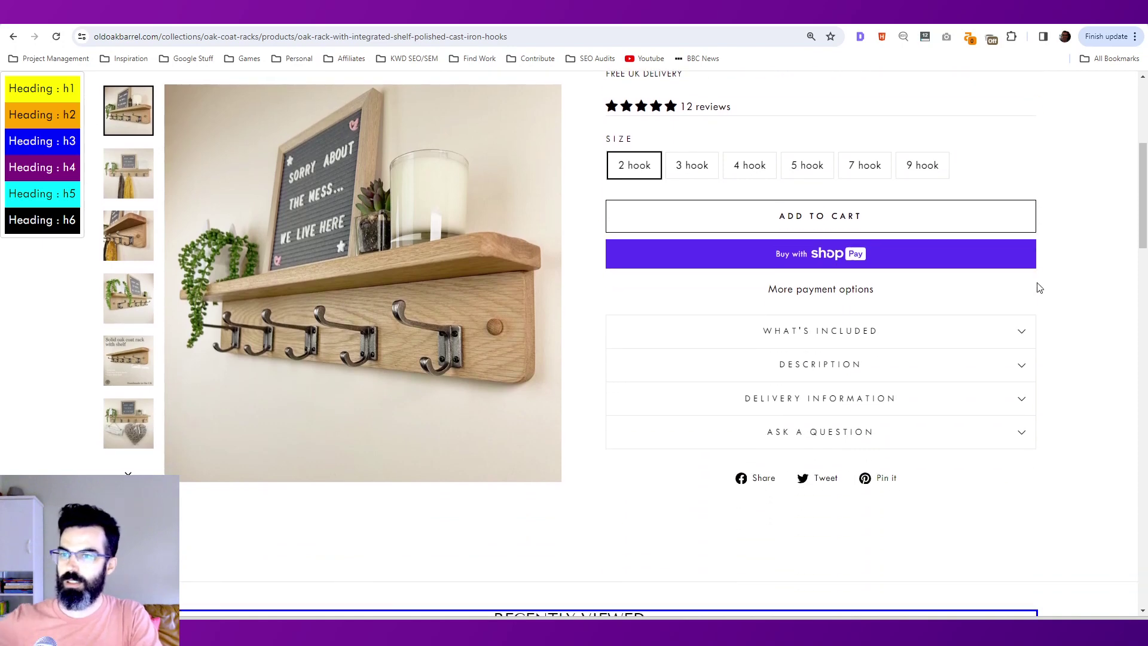
{"action": "left_click", "coordinate": [912, 342]}
{"action": "left_click", "coordinate": [873, 457]}
{"action": "scroll", "coordinate": [874, 455], "scroll_direction": "down", "scroll_amount": 2}
{"action": "scroll", "coordinate": [873, 454], "scroll_direction": "down", "scroll_amount": 6}
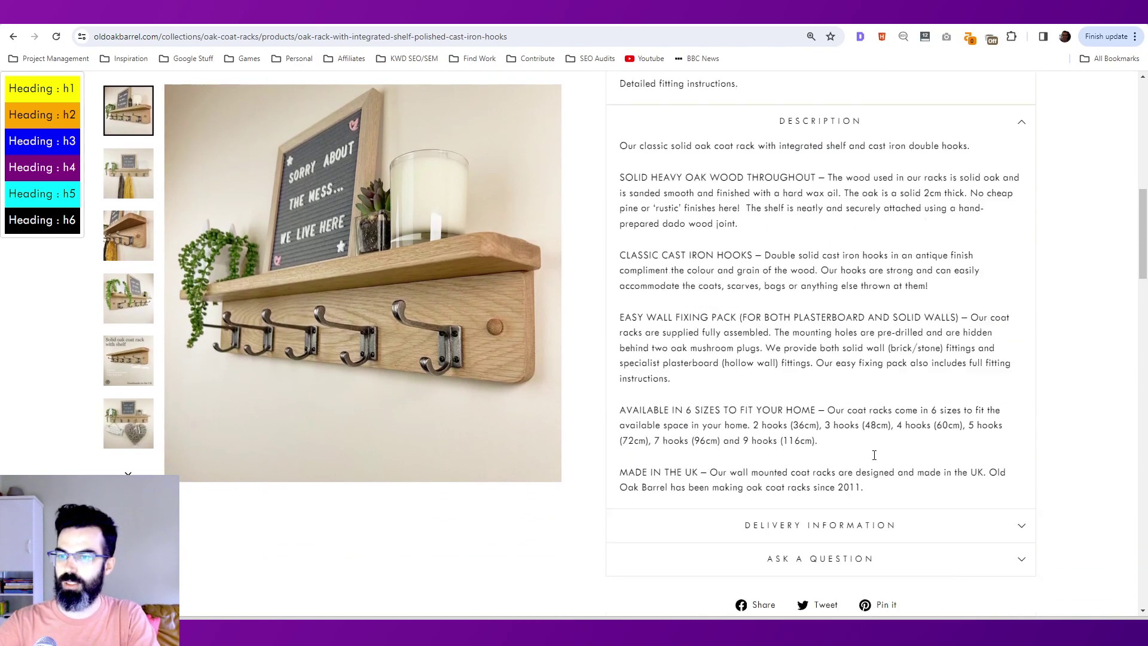
{"action": "scroll", "coordinate": [823, 358], "scroll_direction": "up", "scroll_amount": 4}
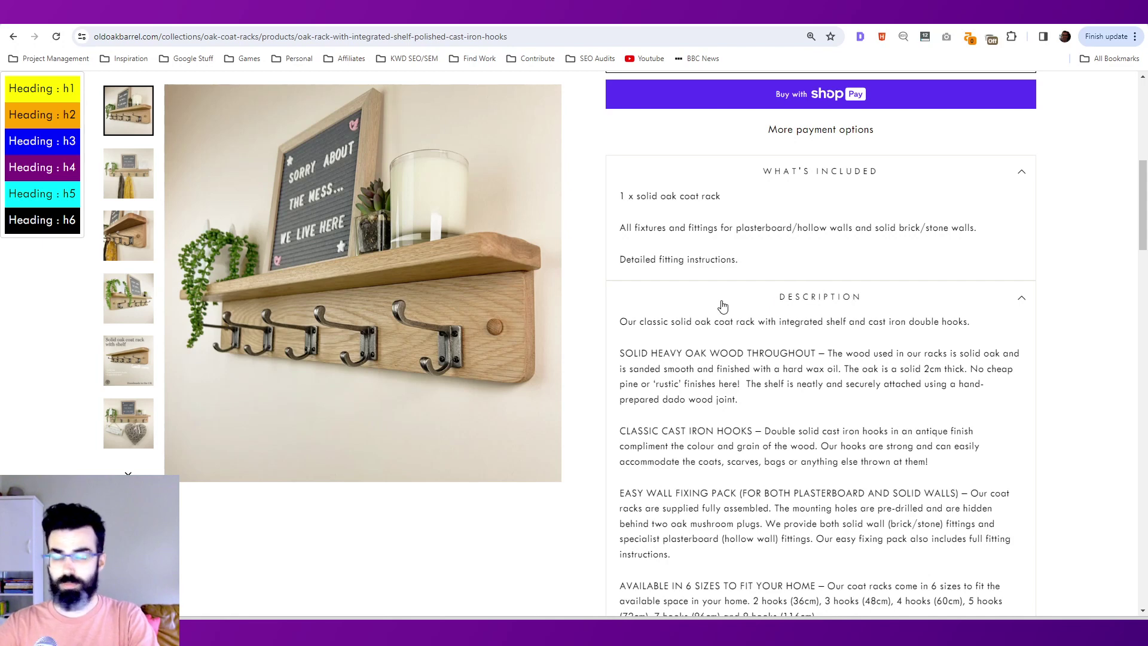
{"action": "scroll", "coordinate": [710, 321], "scroll_direction": "down", "scroll_amount": 3}
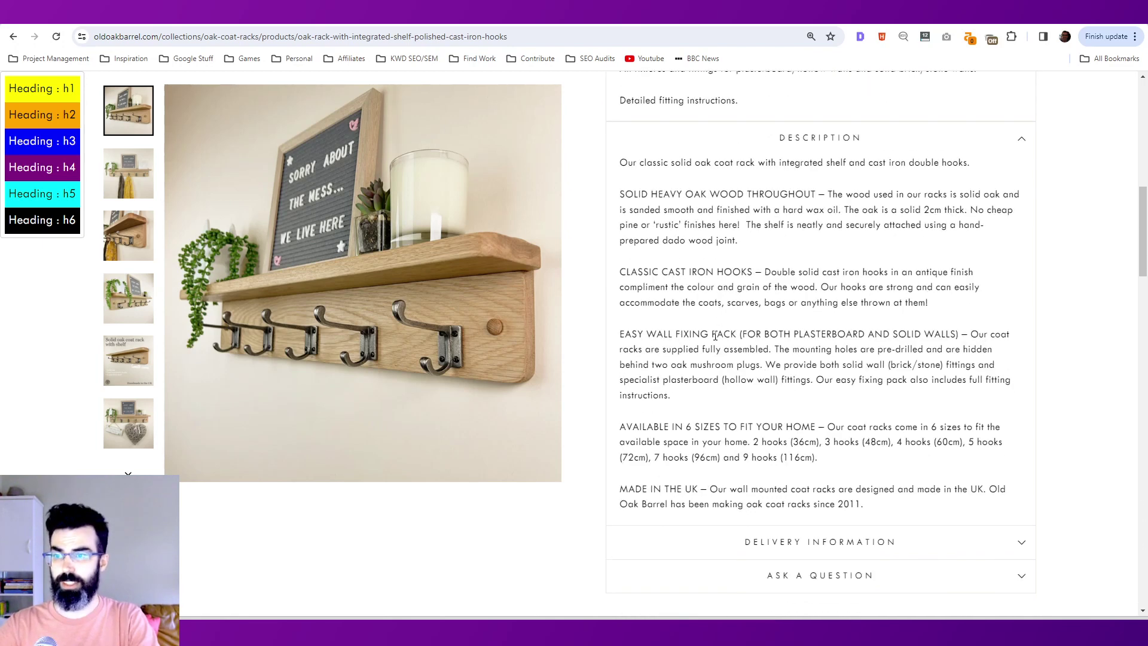
Select the capitalised lead-ins such as 'SOLID HEAVY OAK' and 'CLASSIC CAST IRON HOOKS'
{"action": "left_click_drag", "start_coordinate": [619, 193], "coordinate": [705, 193]}
{"action": "left_click_drag", "start_coordinate": [619, 270], "coordinate": [776, 271]}
{"action": "left_click_drag", "start_coordinate": [624, 332], "coordinate": [843, 333]}
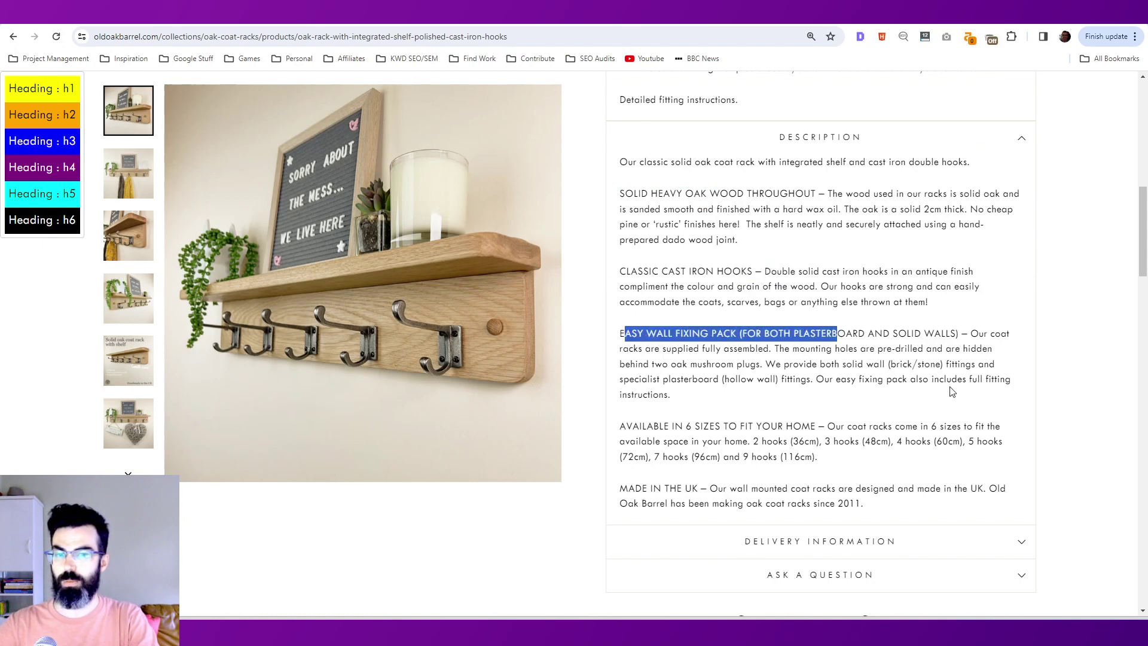
Select part of the 'AVAILABLE IN 6 SIZES' line, then clear the selection
{"action": "scroll", "coordinate": [868, 394], "scroll_direction": "down", "scroll_amount": 2}
{"action": "left_click_drag", "start_coordinate": [631, 347], "coordinate": [746, 347]}
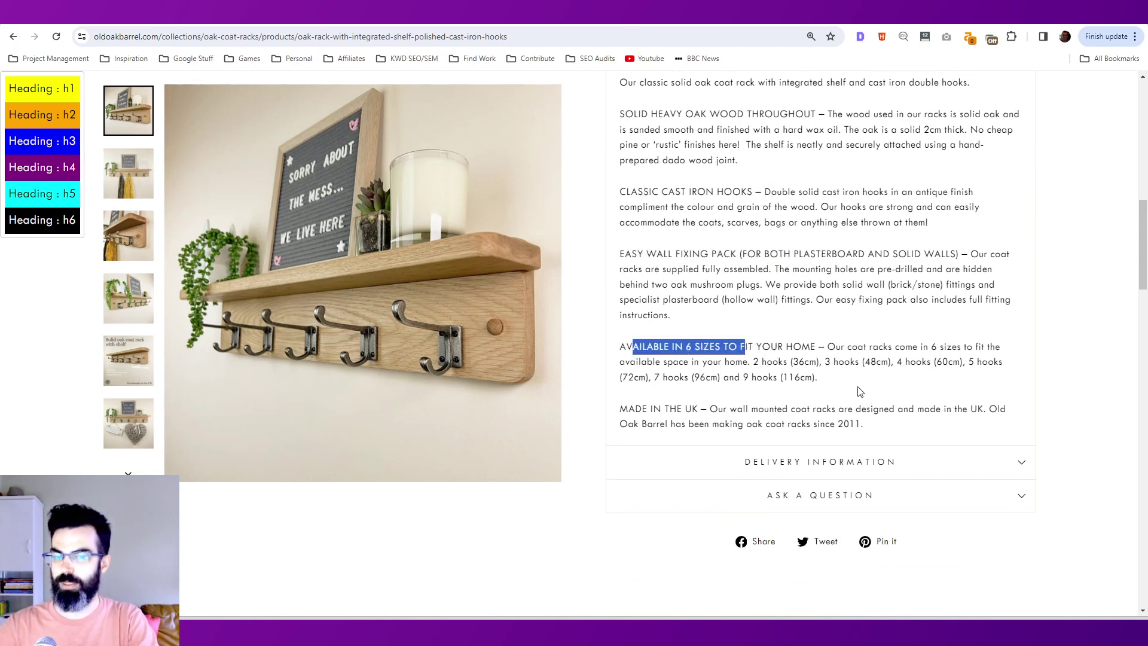
{"action": "scroll", "coordinate": [859, 391], "scroll_direction": "down", "scroll_amount": 4}
{"action": "left_click", "coordinate": [1050, 347]}
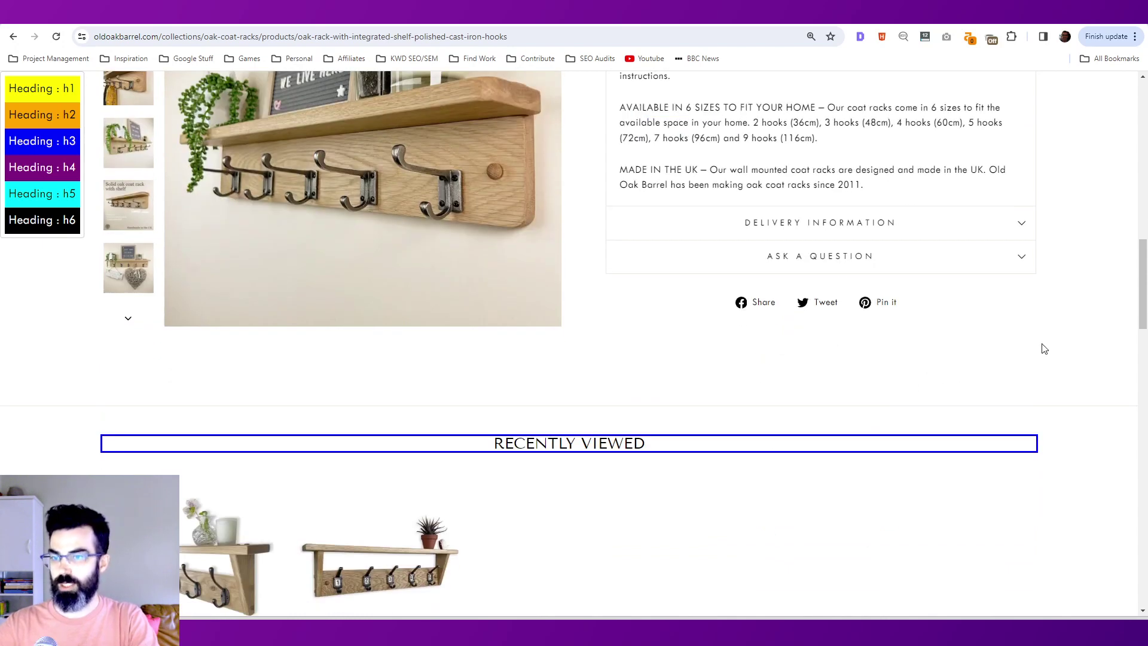
Scroll past Recently Viewed and Customer Reviews (5.00 from 12 reviews) to the outlined footer headings
{"action": "scroll", "coordinate": [1018, 360], "scroll_direction": "down", "scroll_amount": 4}
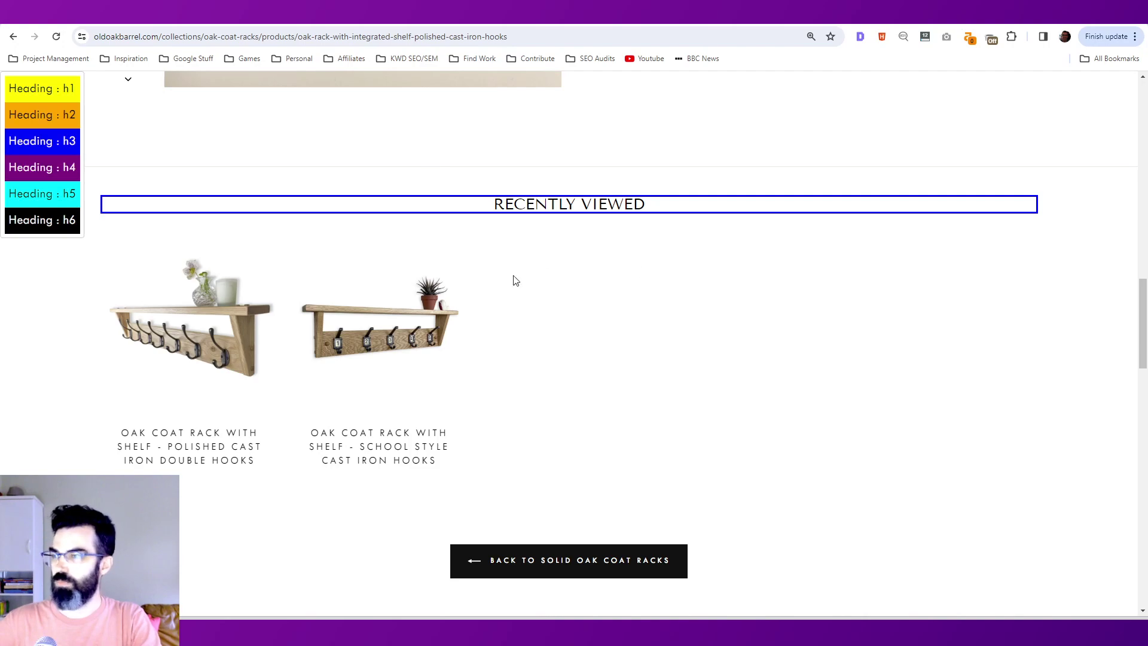
{"action": "scroll", "coordinate": [973, 353], "scroll_direction": "up", "scroll_amount": 6}
{"action": "scroll", "coordinate": [974, 402], "scroll_direction": "down", "scroll_amount": 14}
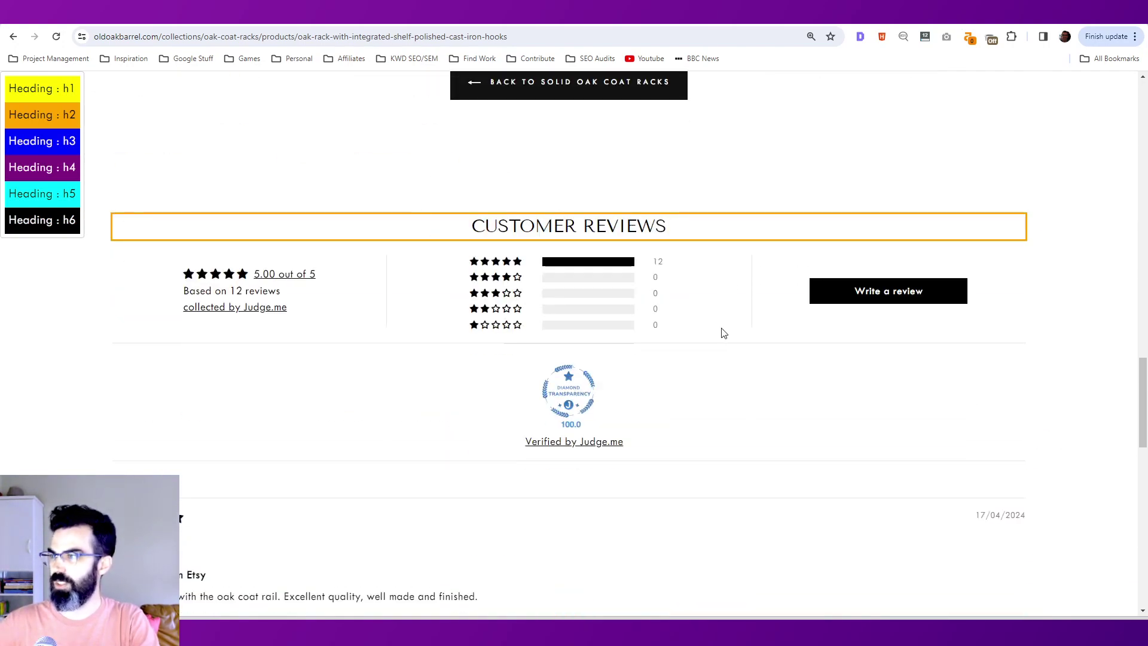
{"action": "scroll", "coordinate": [727, 314], "scroll_direction": "down", "scroll_amount": 3}
{"action": "scroll", "coordinate": [726, 314], "scroll_direction": "down", "scroll_amount": 13}
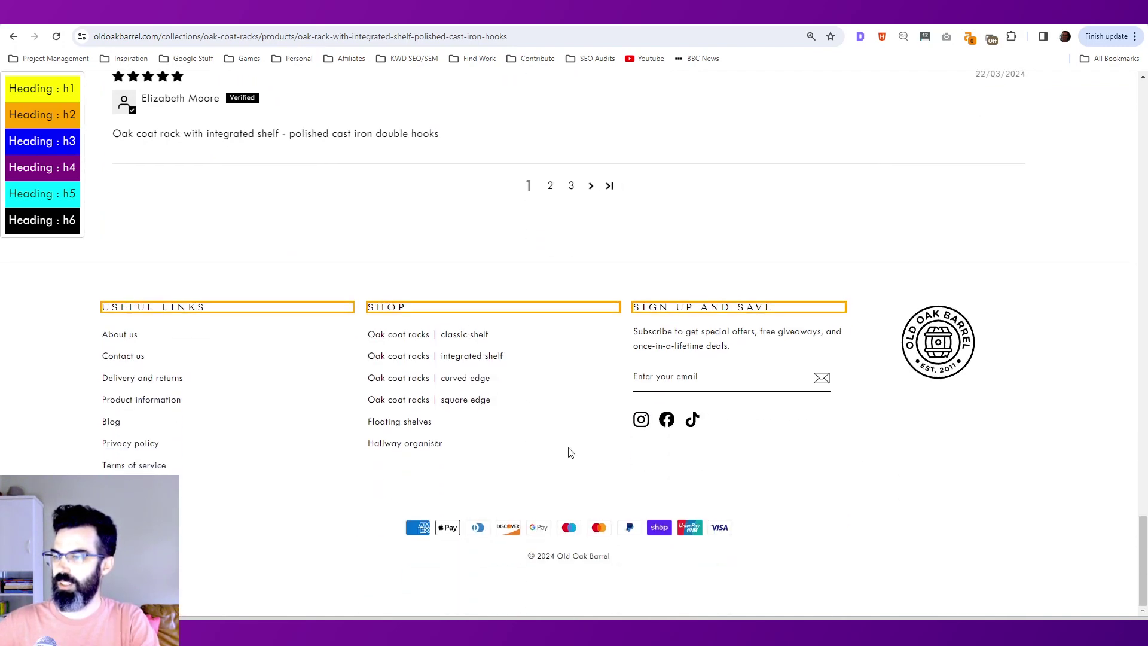
Open About Us from the footer and view its SEO overview: 'About us – Old Oak Barrel', no description
{"action": "left_click", "coordinate": [123, 338]}
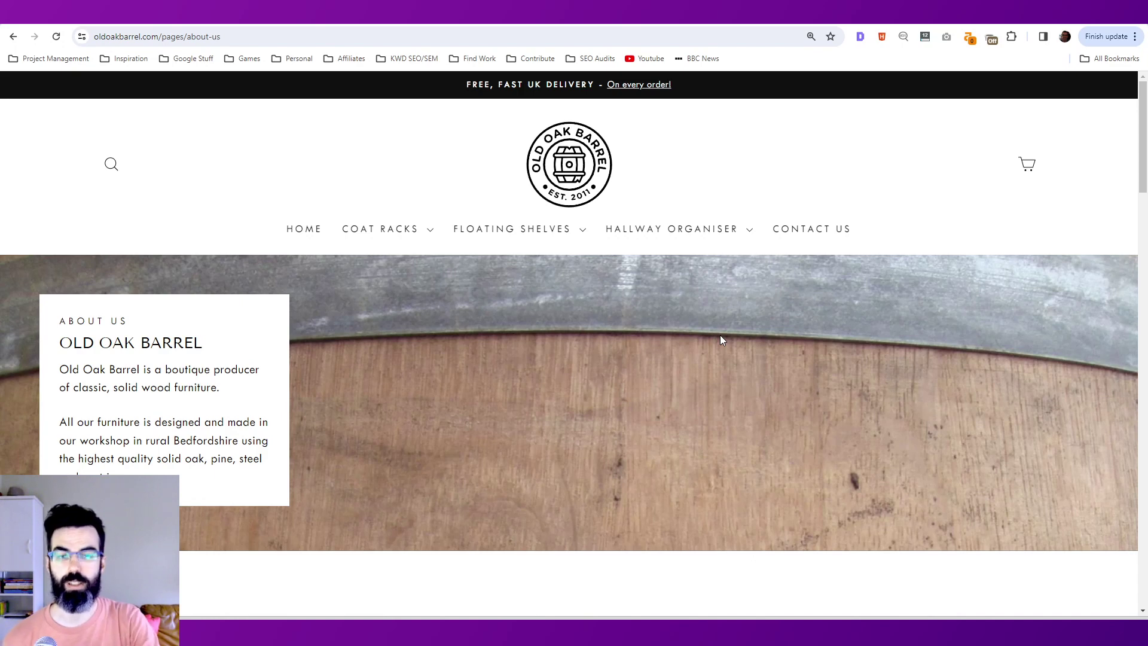
{"action": "left_click", "coordinate": [861, 39]}
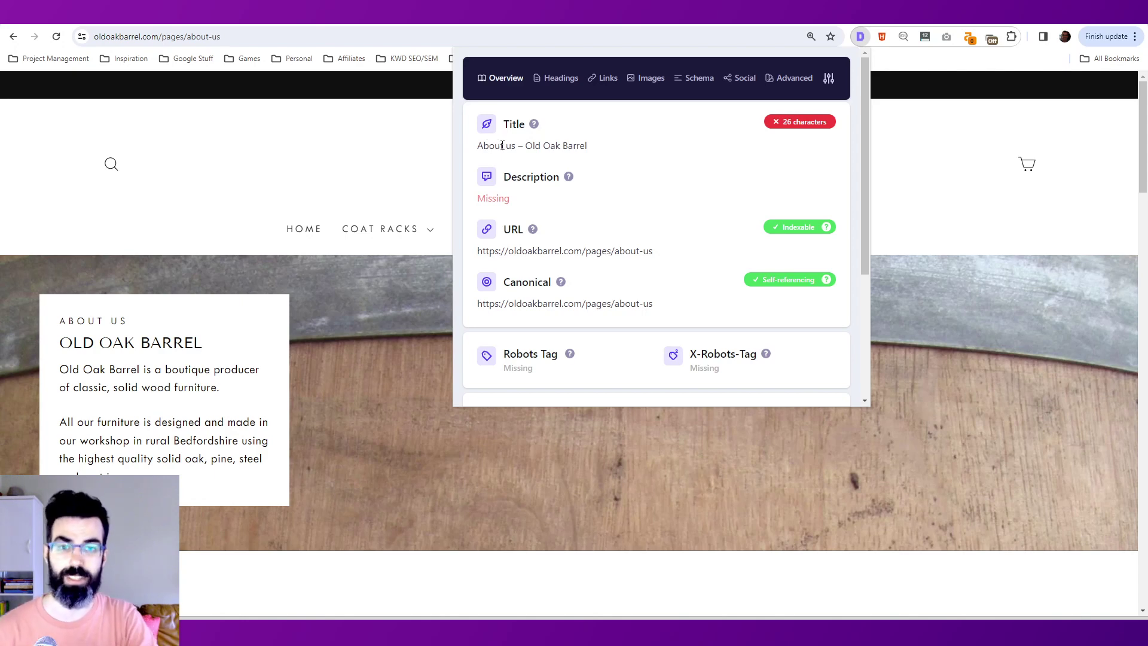
Close the SEO summary and run Highlight Headings on the About Us page
{"action": "left_click", "coordinate": [908, 219]}
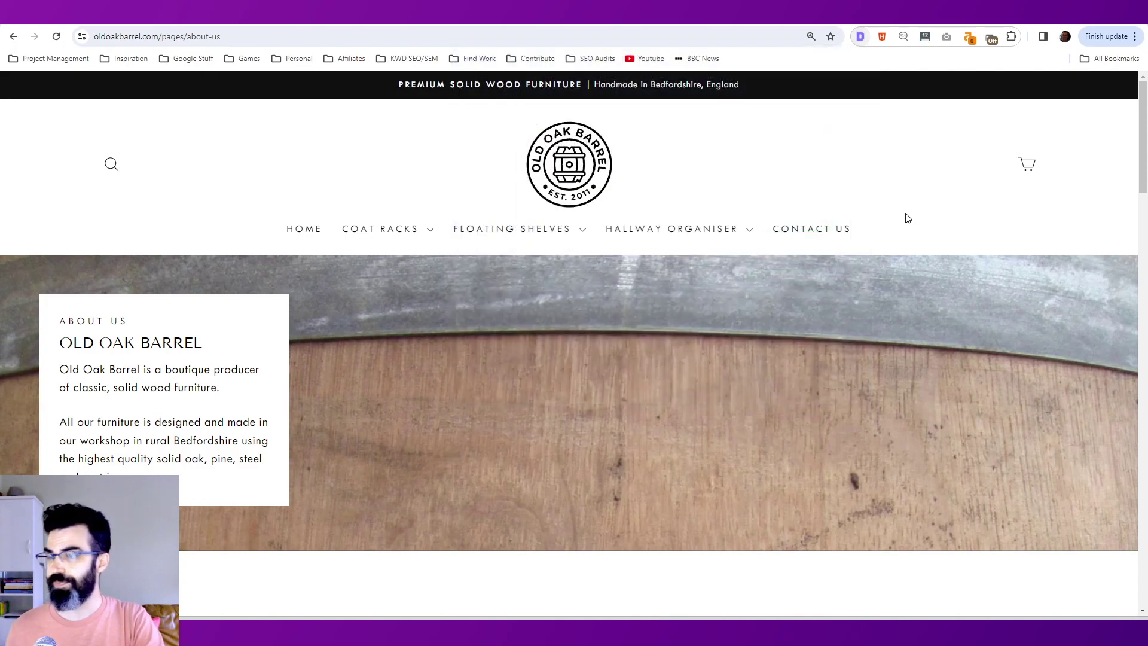
{"action": "left_click", "coordinate": [882, 37]}
{"action": "left_click", "coordinate": [810, 159]}
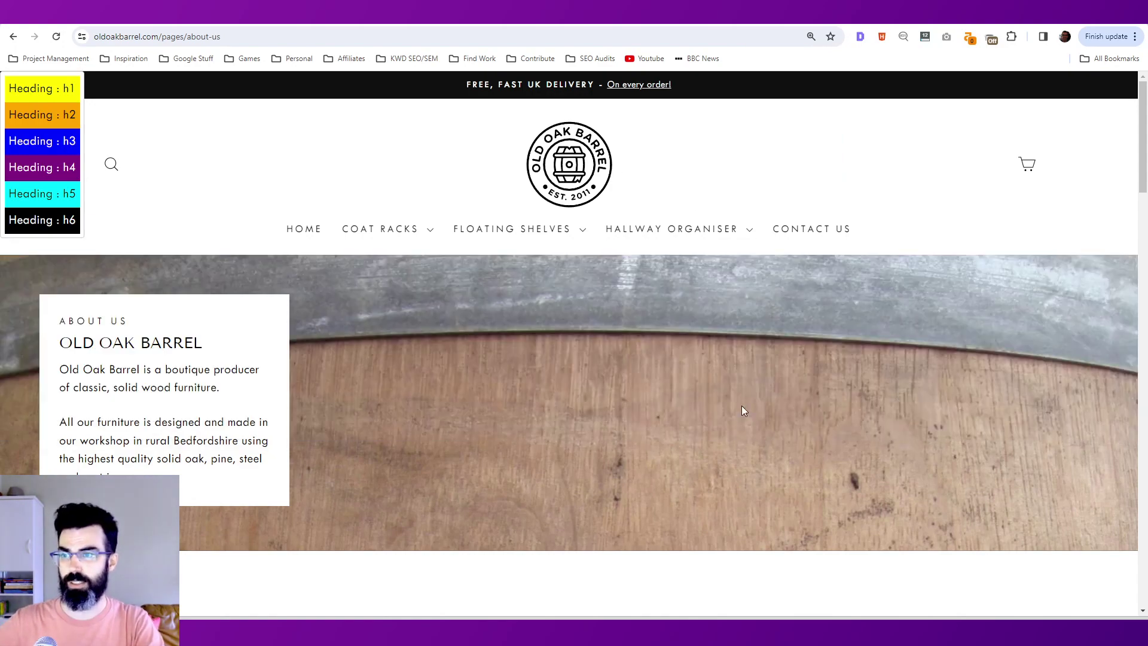
Select the hero's 'ABOUT US' and 'OLD OAK BARREL' text to inspect it, then clear the selection
{"action": "scroll", "coordinate": [741, 398], "scroll_direction": "down", "scroll_amount": 2}
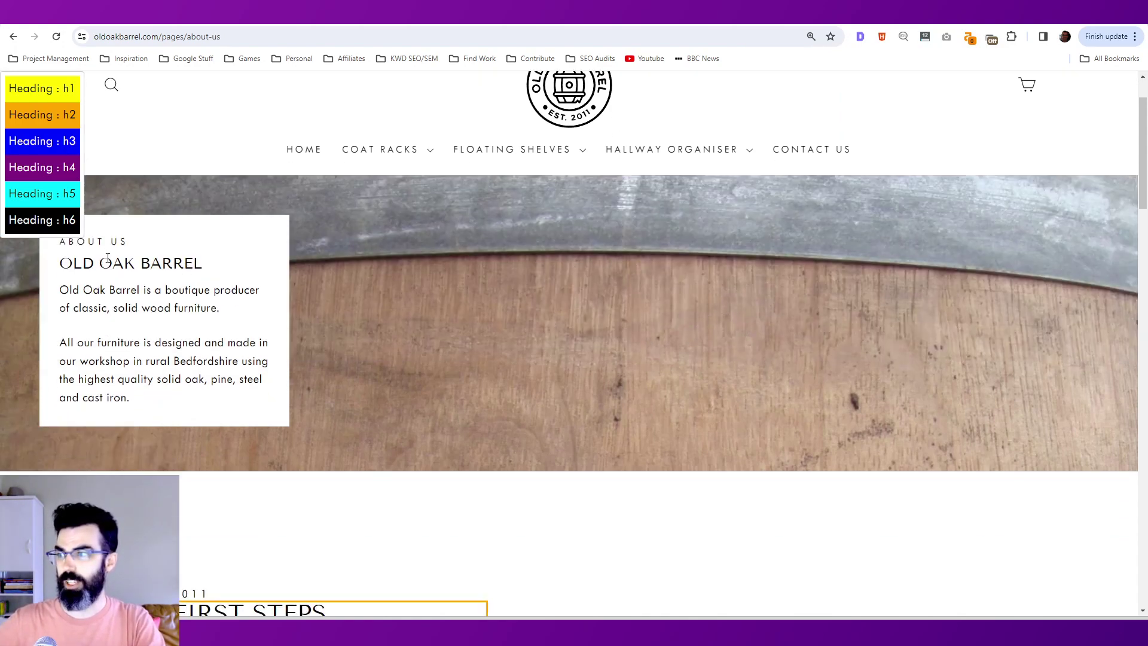
{"action": "scroll", "coordinate": [485, 388], "scroll_direction": "up", "scroll_amount": 2}
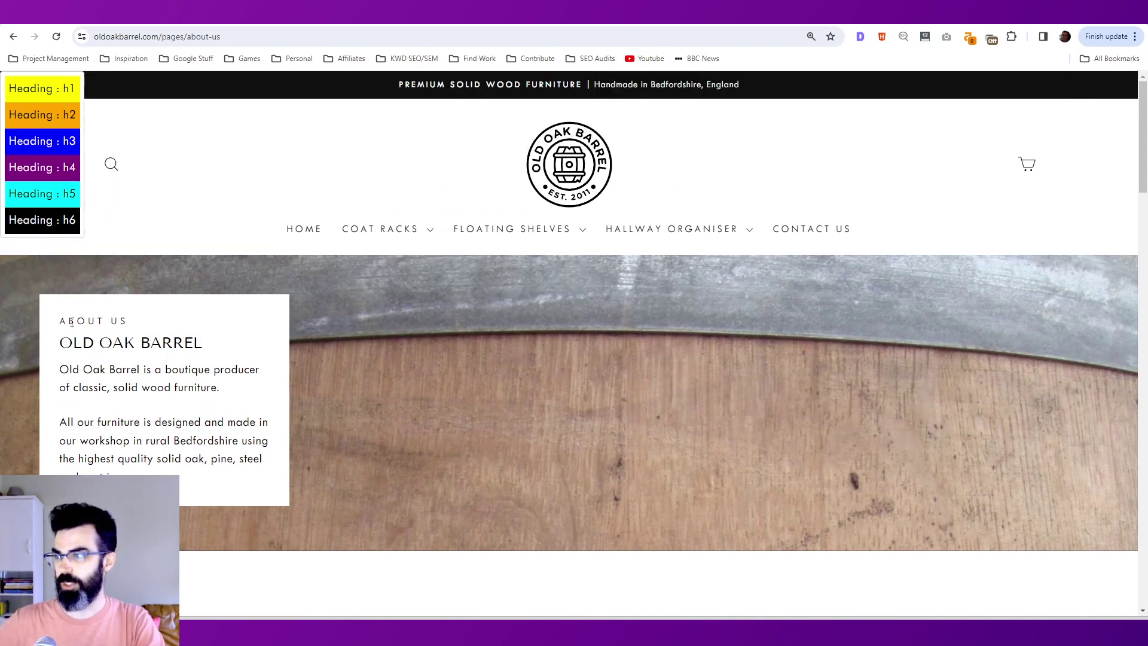
{"action": "left_click_drag", "start_coordinate": [70, 321], "coordinate": [171, 342]}
{"action": "left_click", "coordinate": [186, 339]}
{"action": "left_click", "coordinate": [187, 345]}
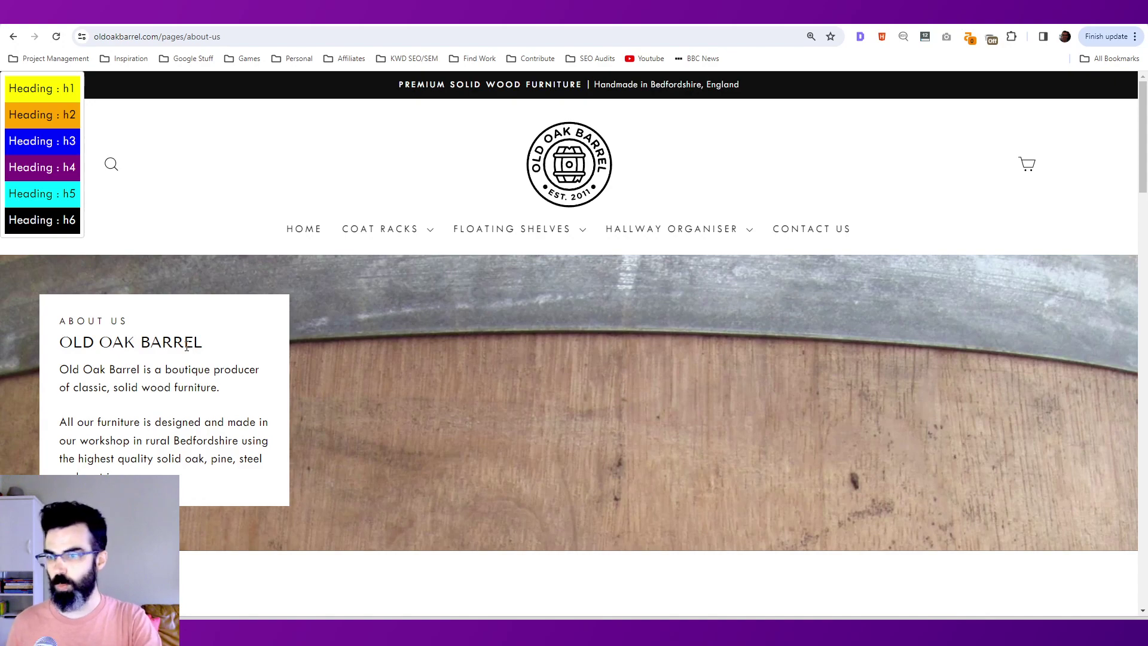
{"action": "scroll", "coordinate": [191, 335], "scroll_direction": "down", "scroll_amount": 5}
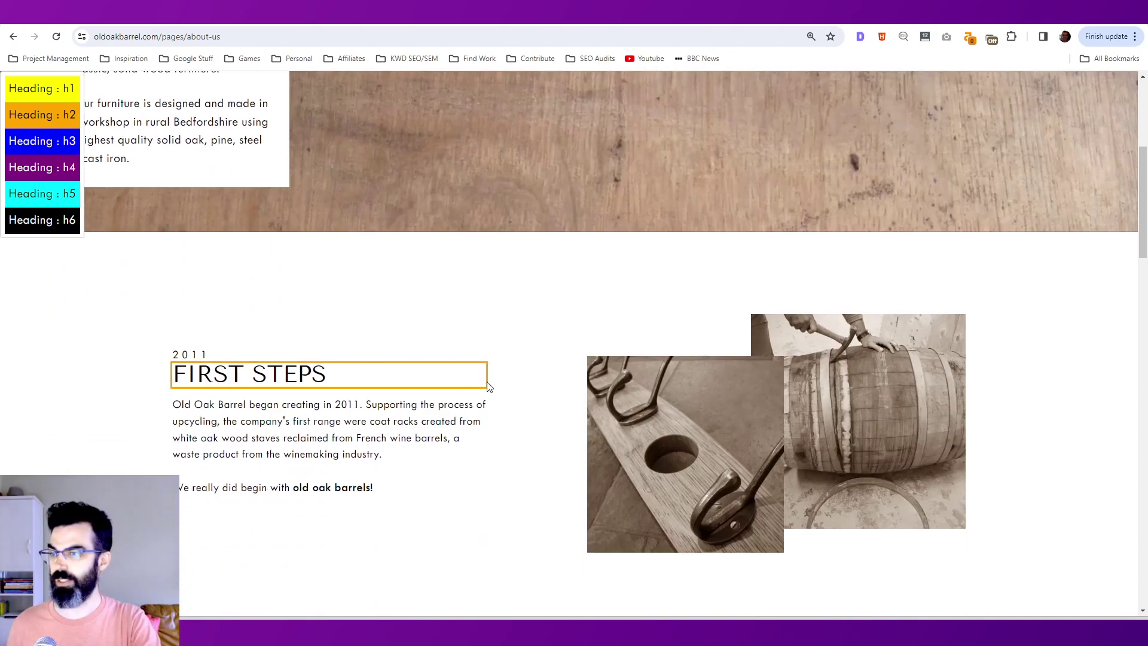
{"action": "scroll", "coordinate": [525, 474], "scroll_direction": "down", "scroll_amount": 4}
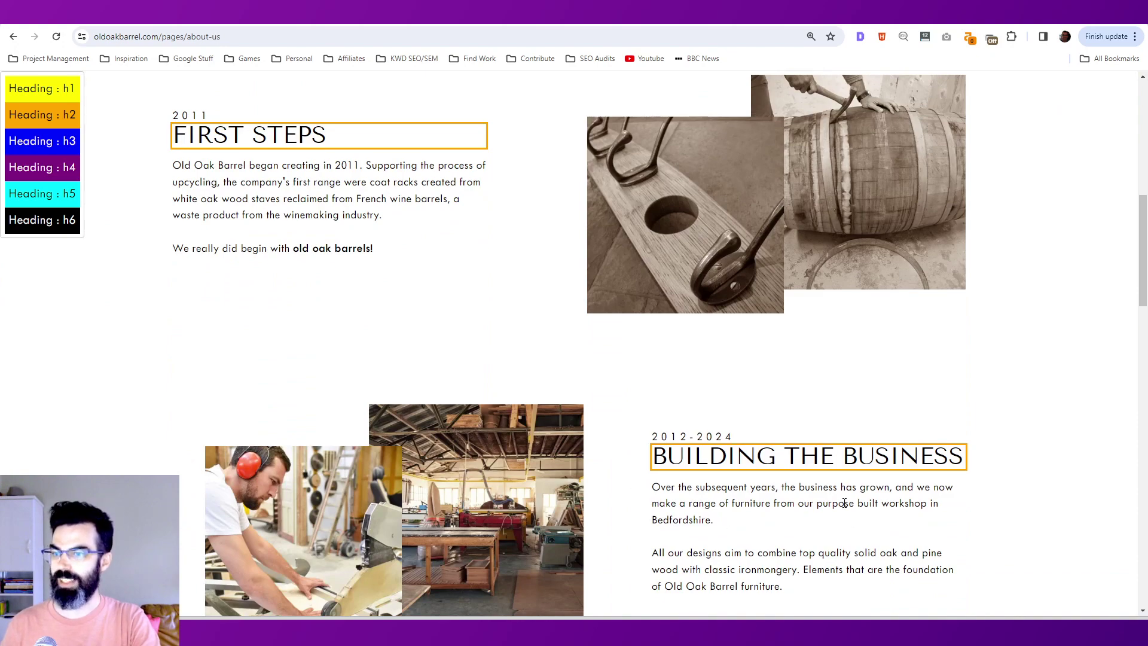
{"action": "scroll", "coordinate": [353, 348], "scroll_direction": "up", "scroll_amount": 3}
{"action": "scroll", "coordinate": [599, 412], "scroll_direction": "up", "scroll_amount": 4}
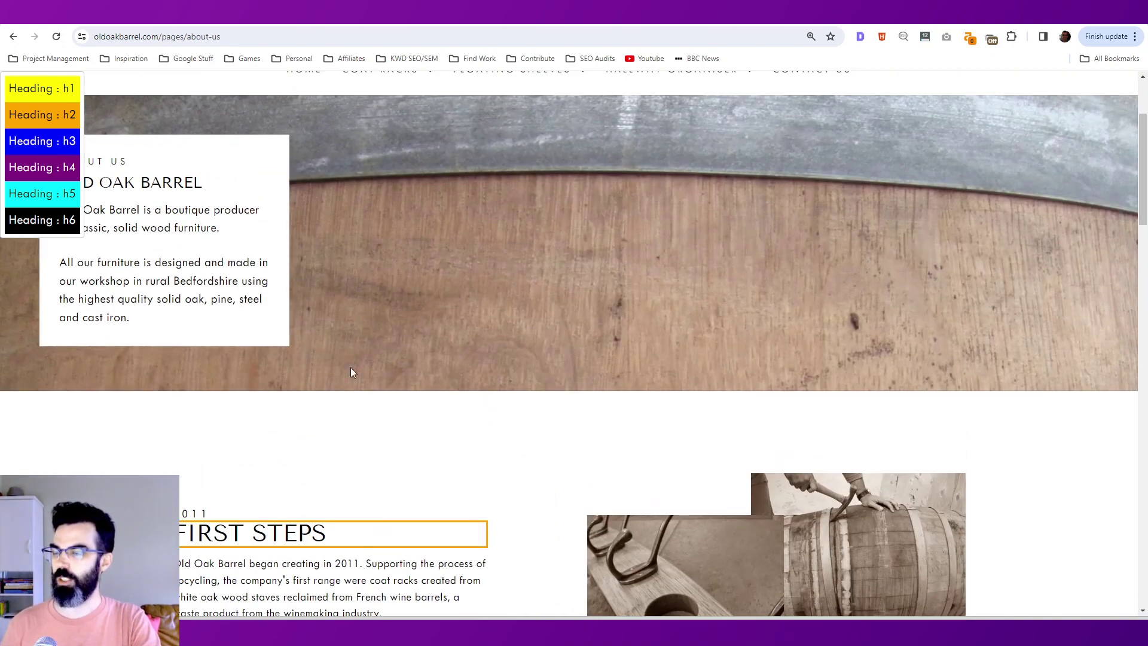
{"action": "scroll", "coordinate": [433, 382], "scroll_direction": "down", "scroll_amount": 8}
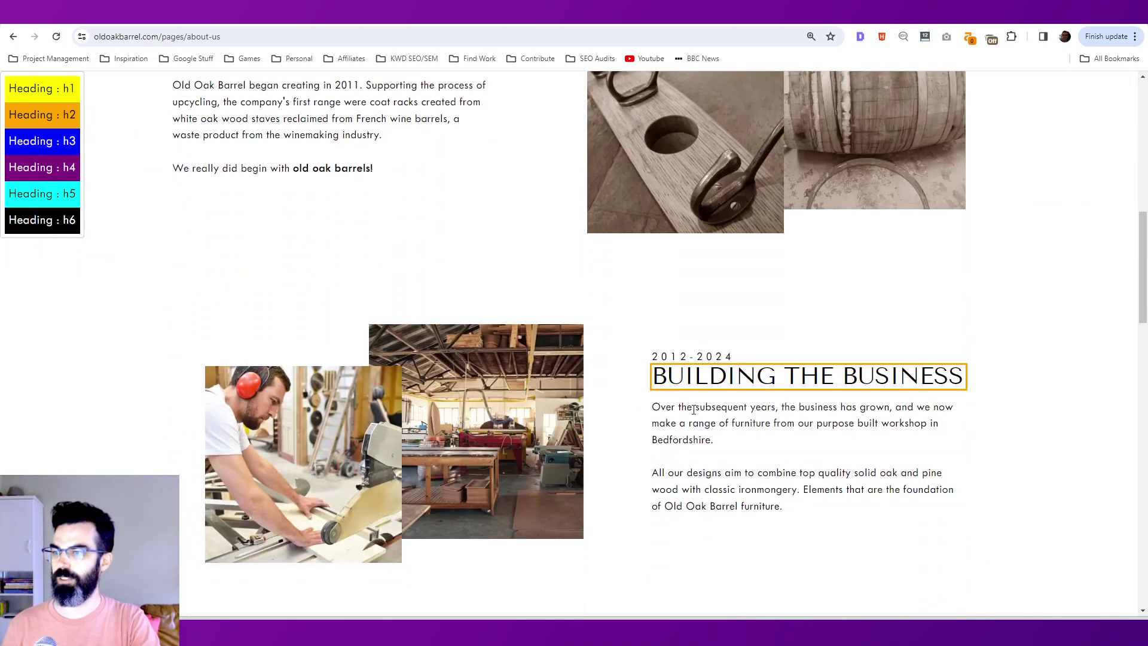
{"action": "scroll", "coordinate": [694, 409], "scroll_direction": "down", "scroll_amount": 3}
{"action": "scroll", "coordinate": [693, 406], "scroll_direction": "down", "scroll_amount": 3}
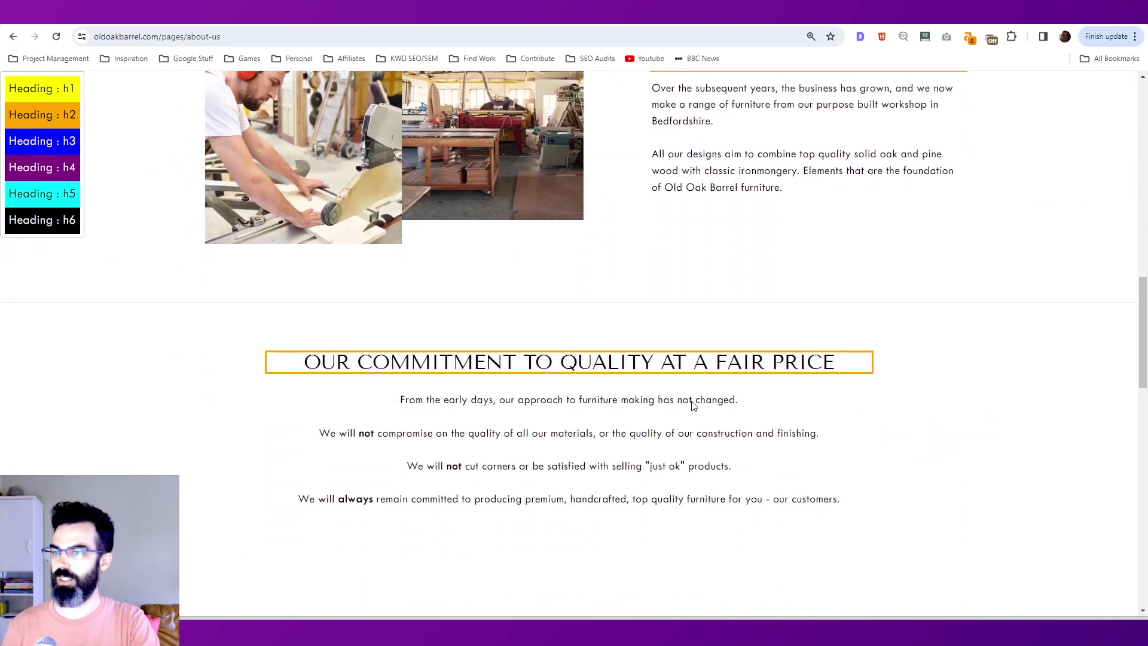
{"action": "scroll", "coordinate": [694, 405], "scroll_direction": "down", "scroll_amount": 5}
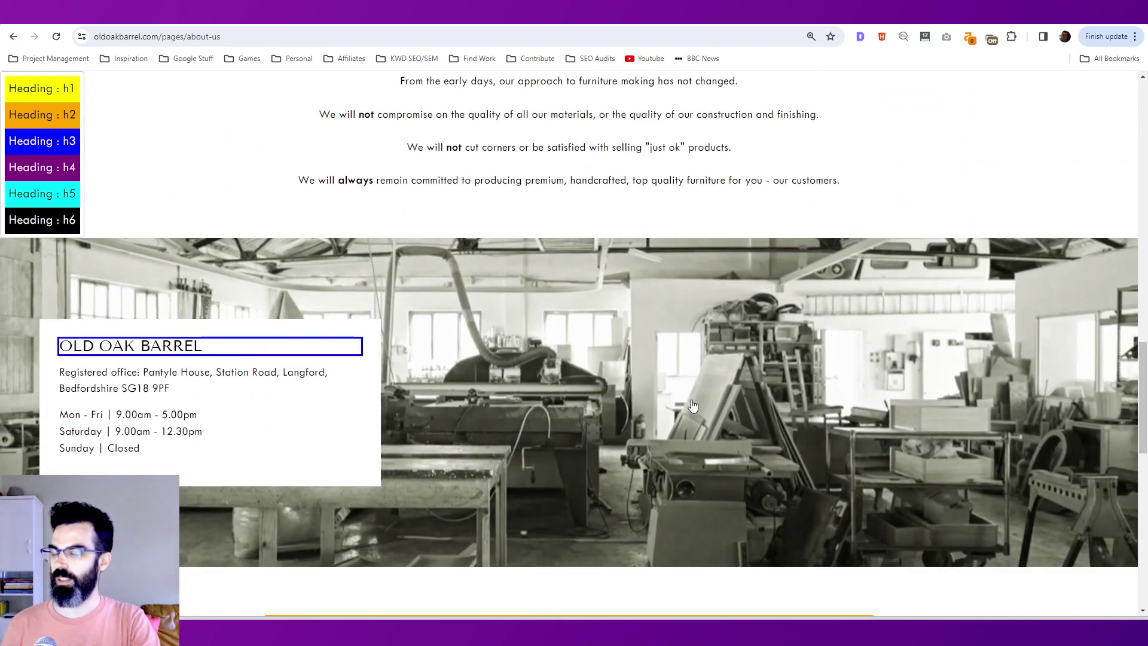
{"action": "scroll", "coordinate": [692, 404], "scroll_direction": "down", "scroll_amount": 1}
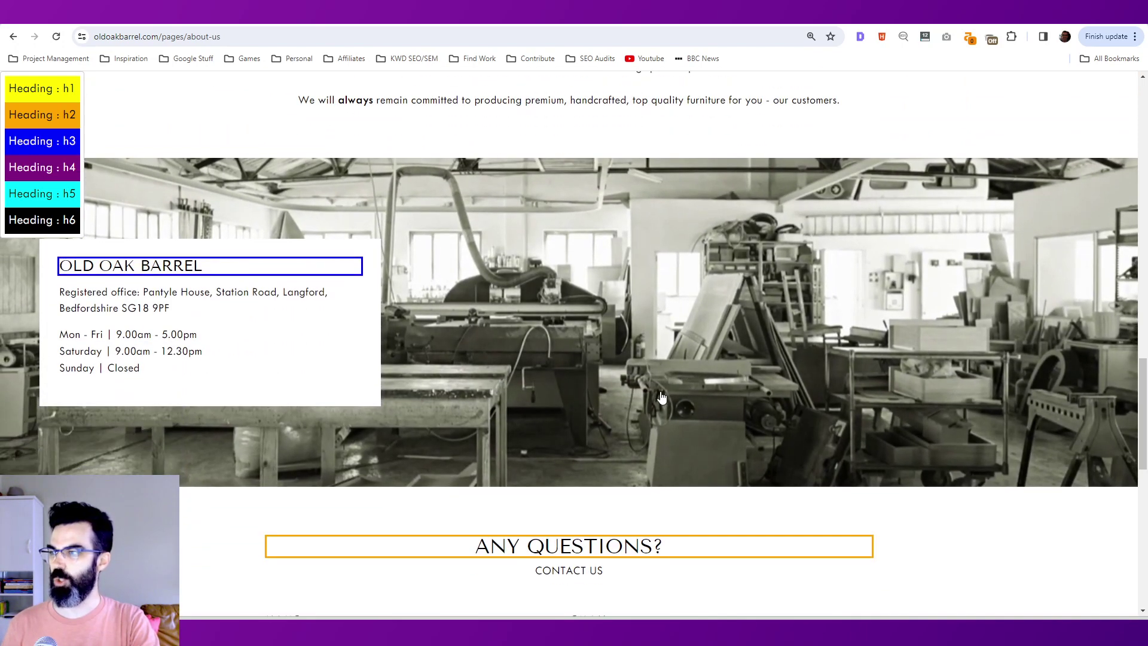
{"action": "scroll", "coordinate": [285, 386], "scroll_direction": "down", "scroll_amount": 6}
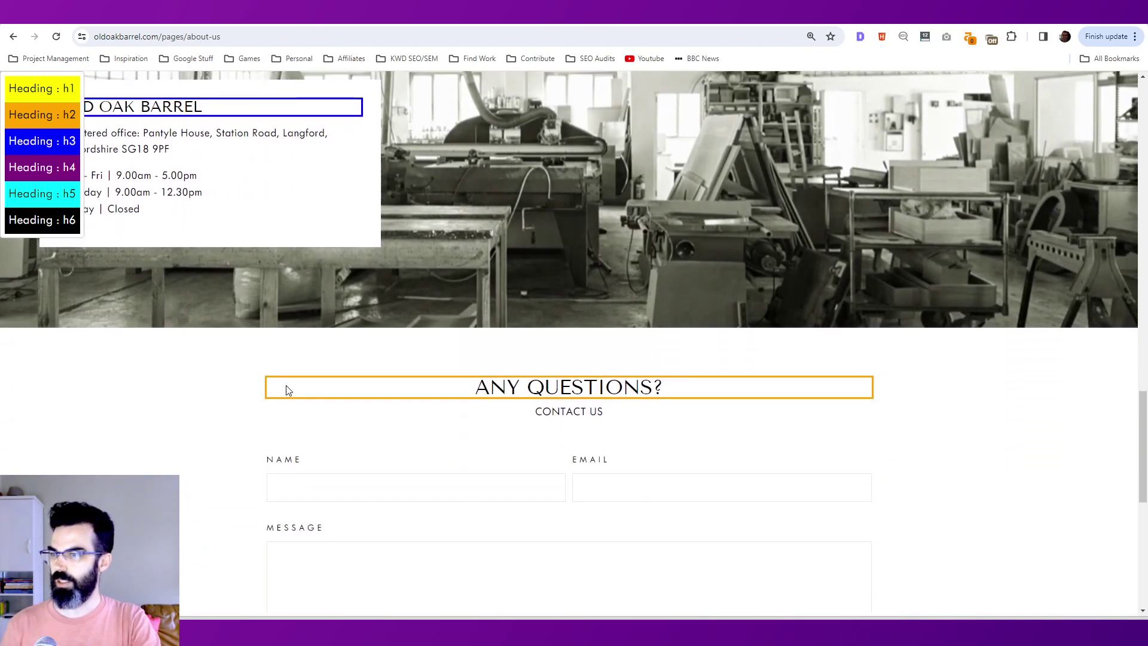
{"action": "scroll", "coordinate": [205, 361], "scroll_direction": "down", "scroll_amount": 2}
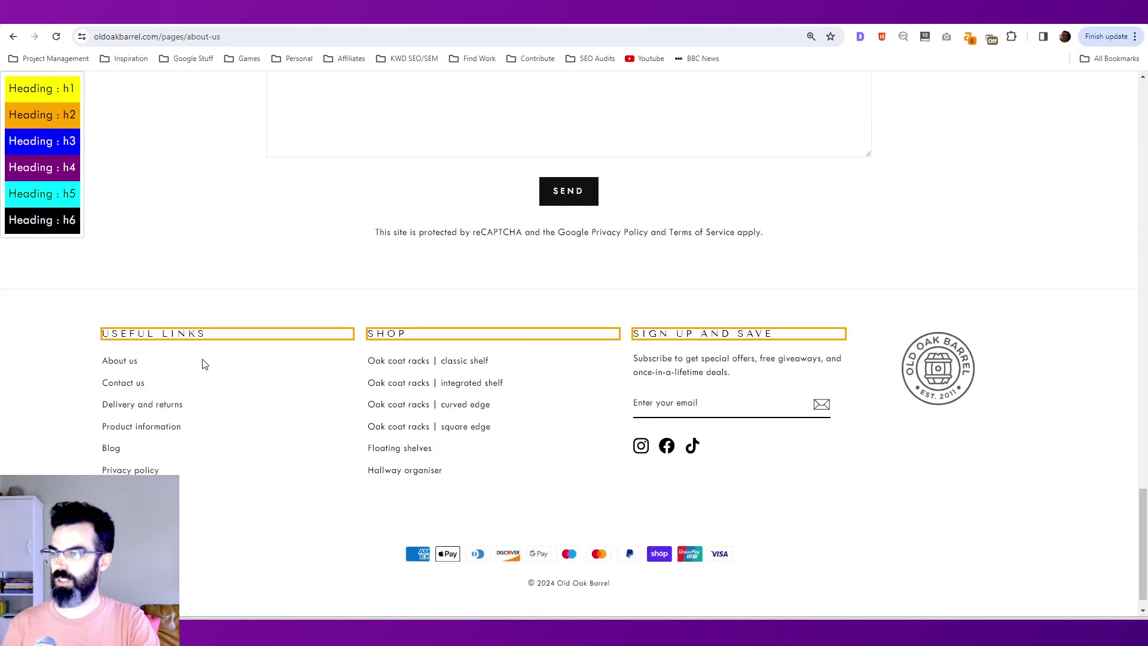
{"action": "scroll", "coordinate": [363, 325], "scroll_direction": "up", "scroll_amount": 10}
{"action": "scroll", "coordinate": [364, 322], "scroll_direction": "up", "scroll_amount": 8}
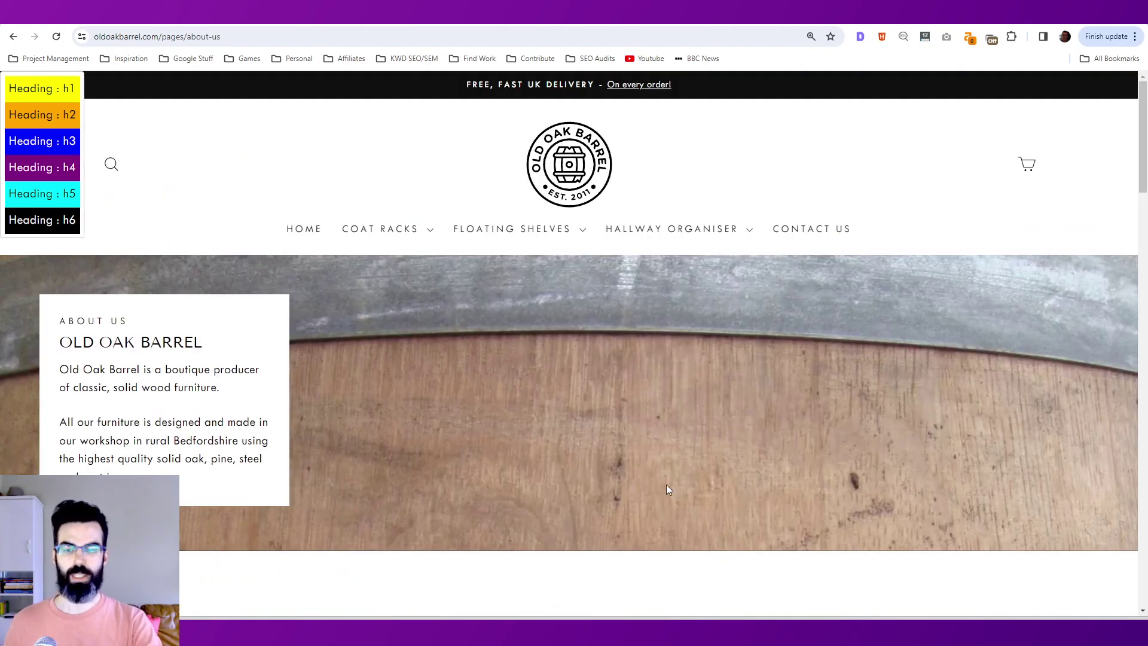